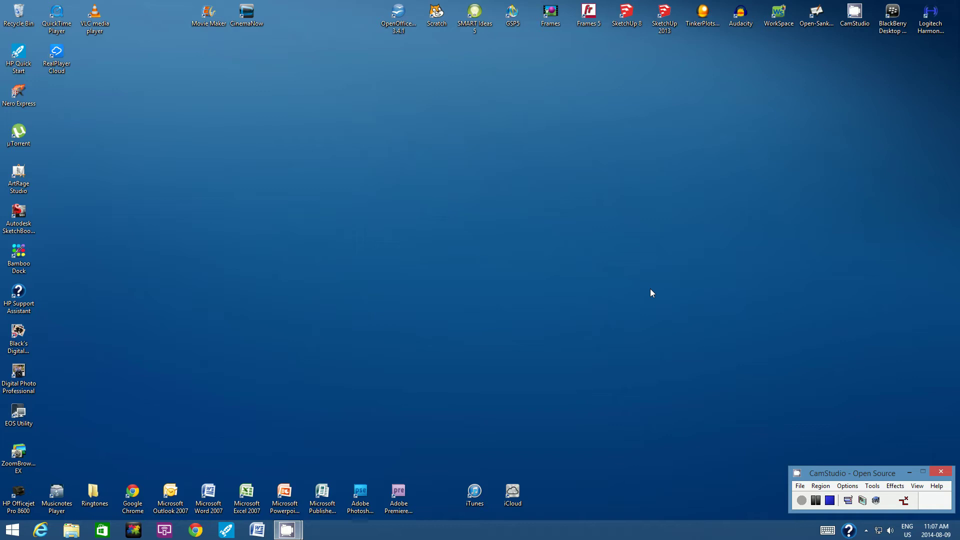
# - Launch SketchUp 8 with the default template and save the new model as "Trapezoidal prism"
pyautogui.doubleClick(627, 15)
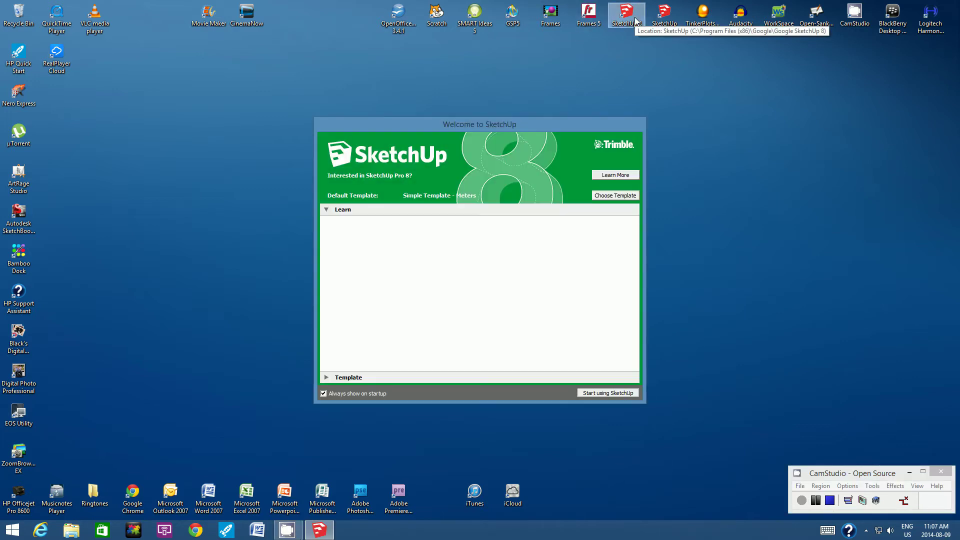
pyautogui.click(588, 393)
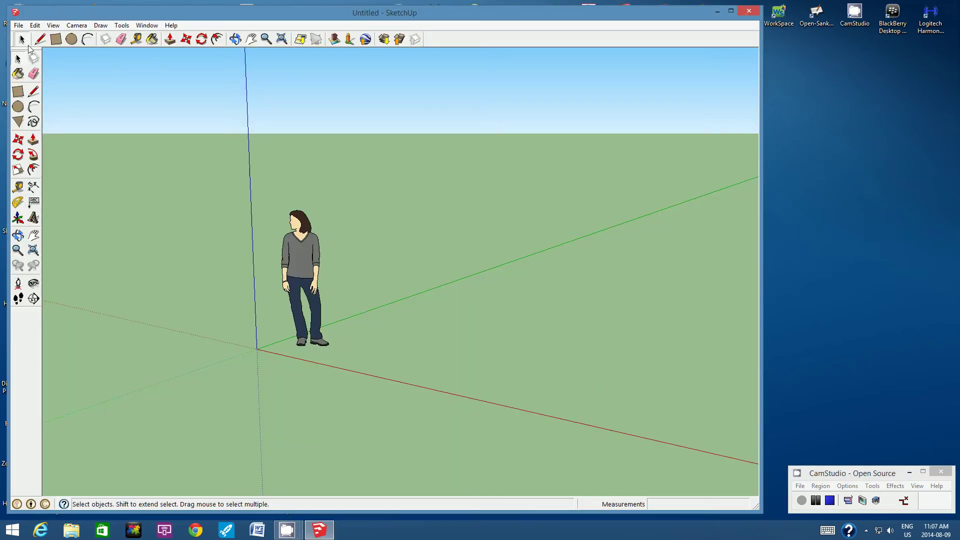
pyautogui.click(18, 25)
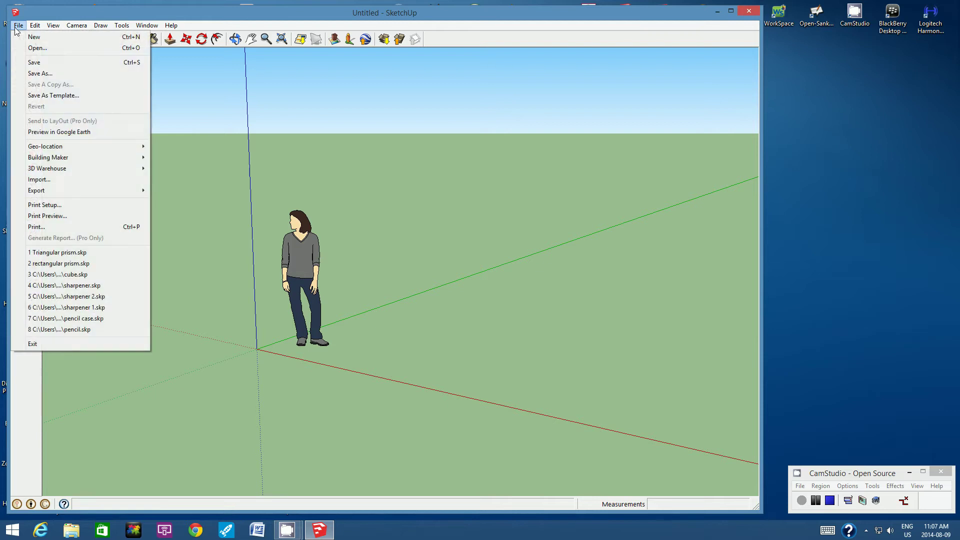
pyautogui.click(35, 73)
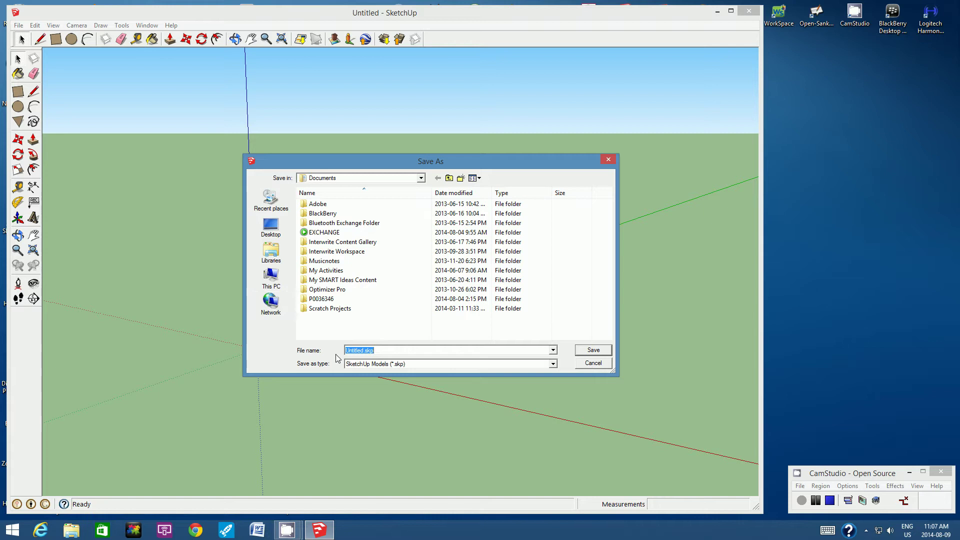
pyautogui.write('Trapezoidal prism')
pyautogui.click(586, 353)
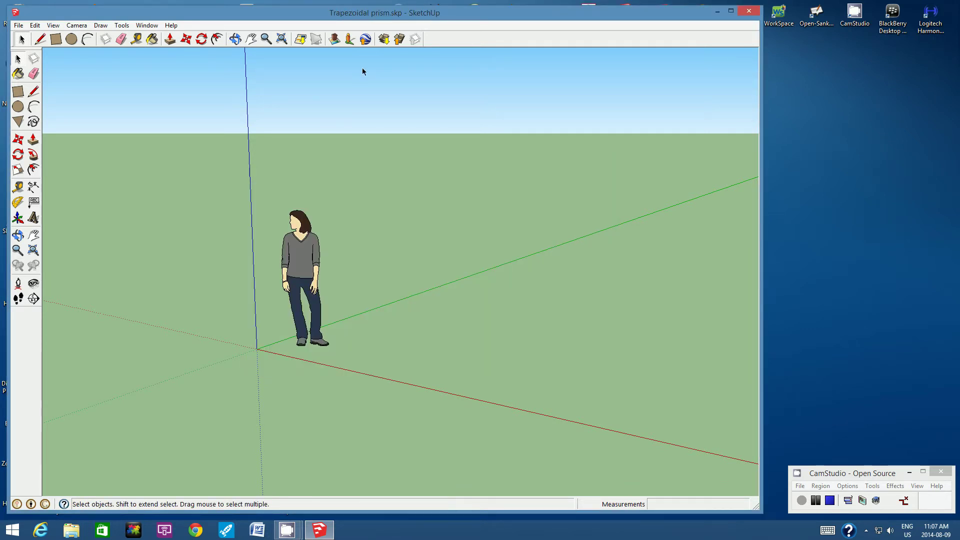
# - Set the camera to the standard Front view, zoomed in on the ground area near the figure's feet
pyautogui.click(265, 40)
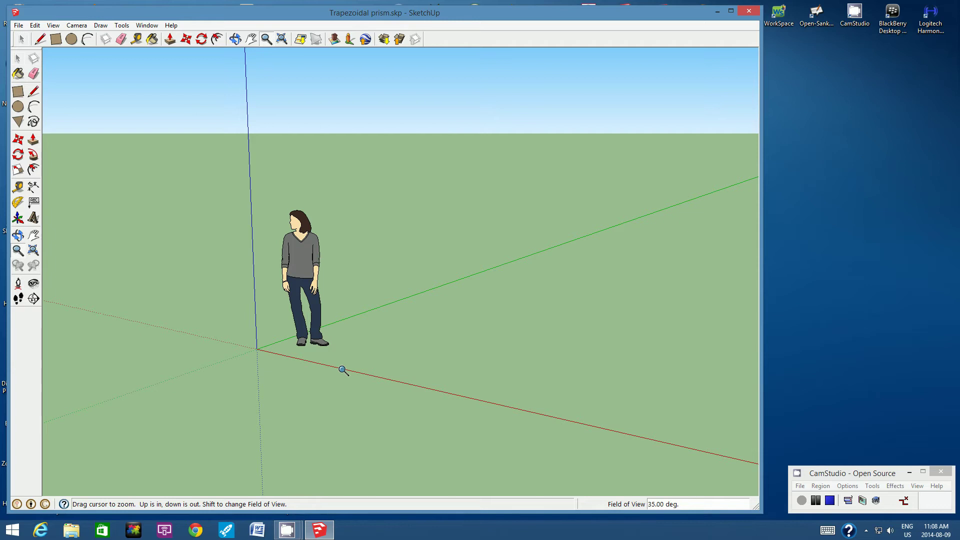
pyautogui.scroll(10, 343, 370)
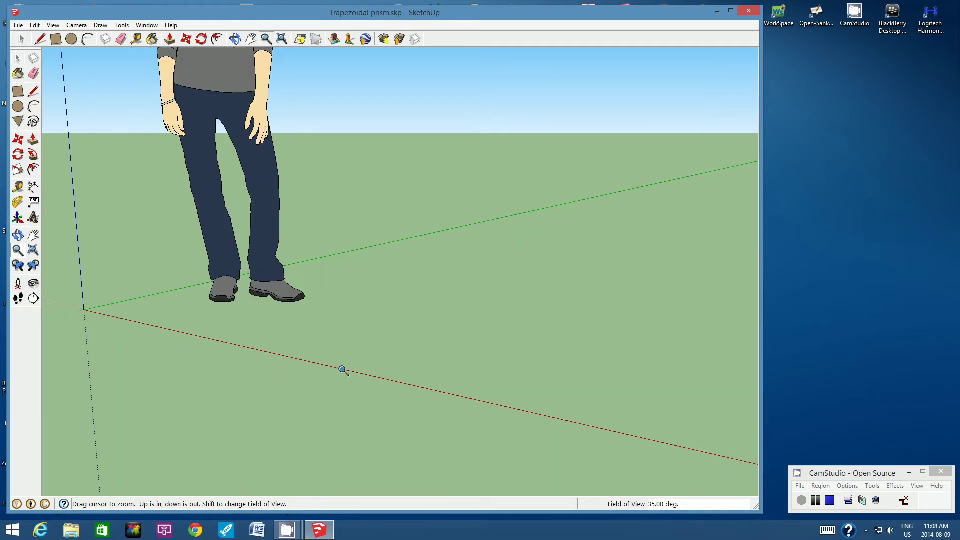
pyautogui.scroll(2, 343, 370)
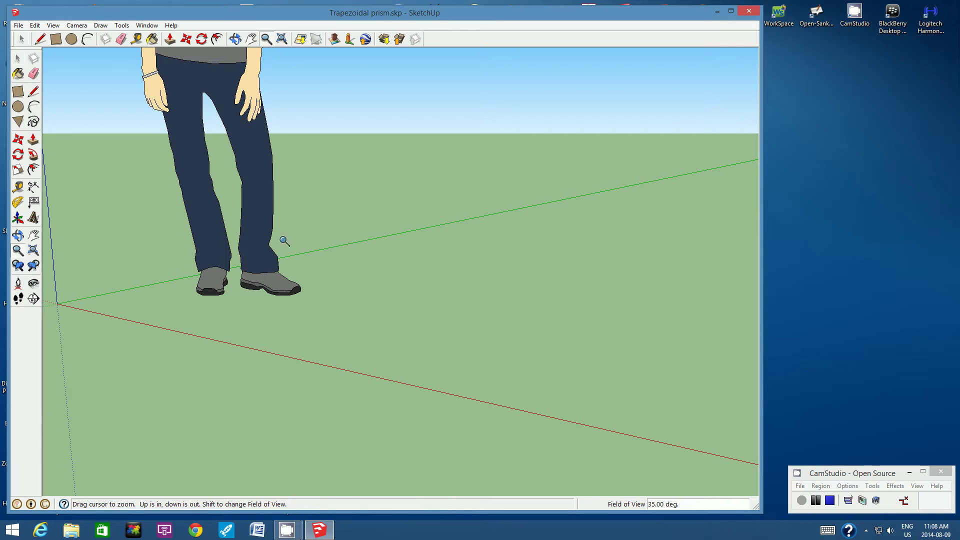
pyautogui.click(78, 26)
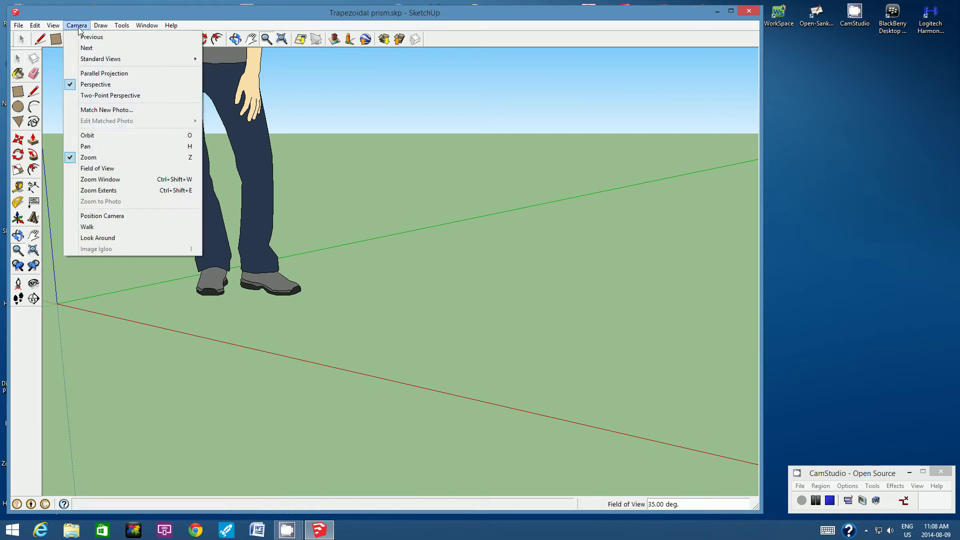
pyautogui.moveTo(142, 59)
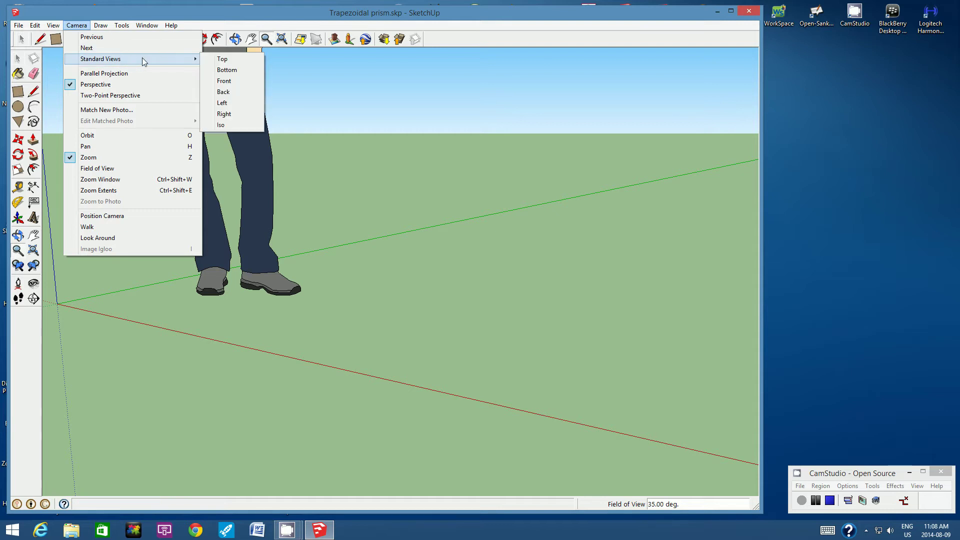
pyautogui.click(233, 82)
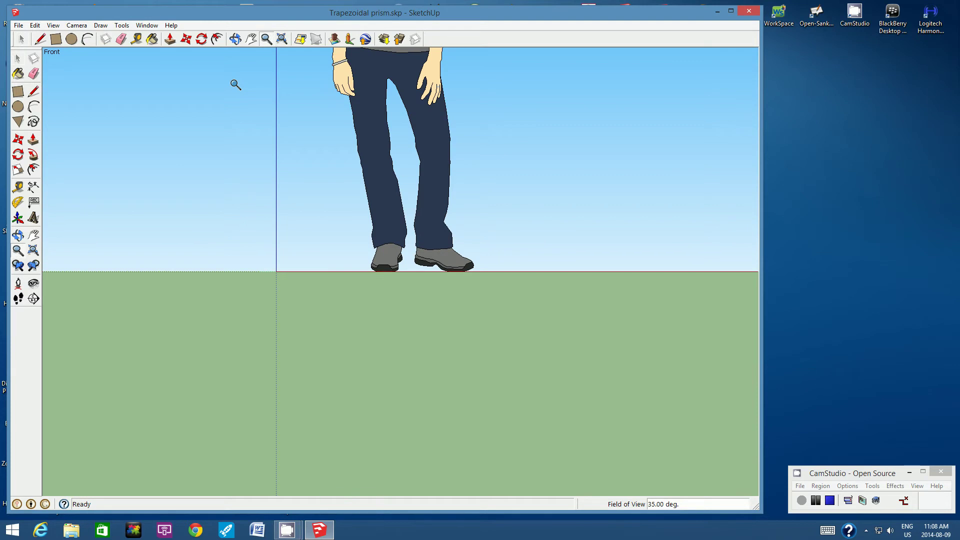
# - Draw a 40cm by 25cm upright rectangle standing on the red axis, to the right of the figure
pyautogui.click(251, 41)
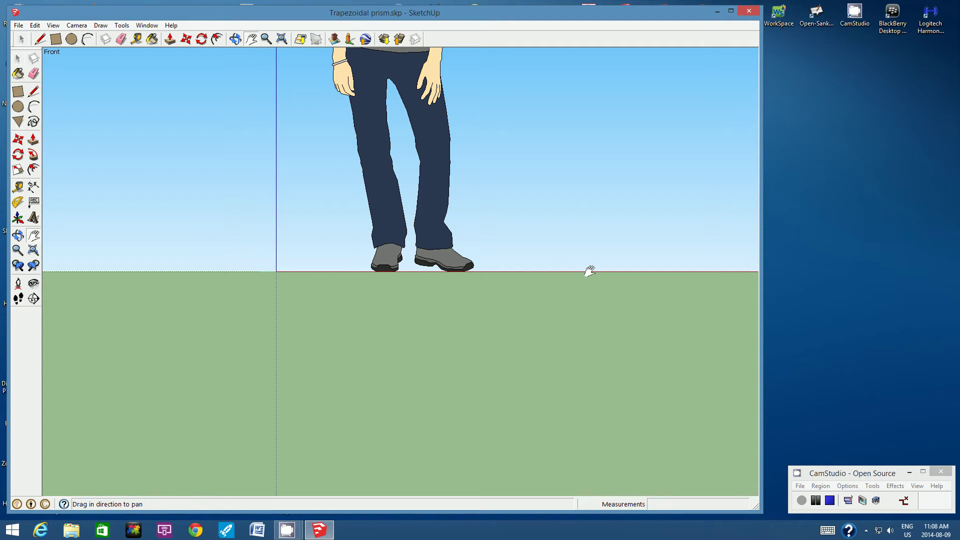
pyautogui.moveTo(587, 270); pyautogui.dragTo(466, 309)
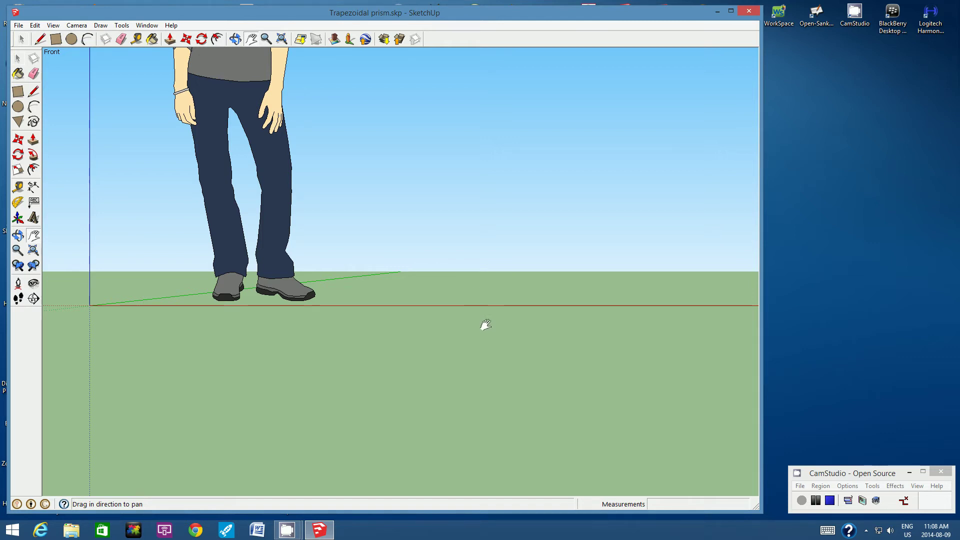
pyautogui.moveTo(482, 326); pyautogui.dragTo(478, 285)
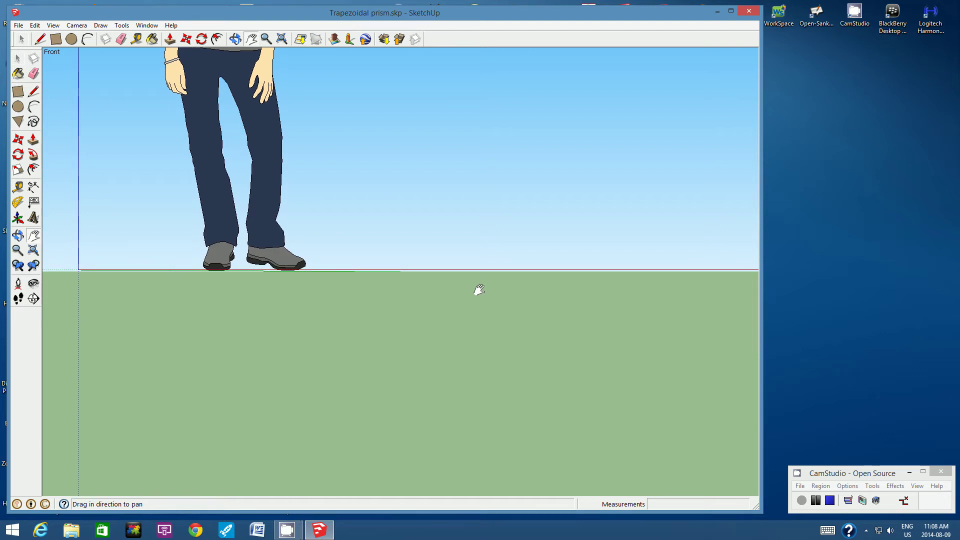
pyautogui.moveTo(479, 290); pyautogui.dragTo(430, 326)
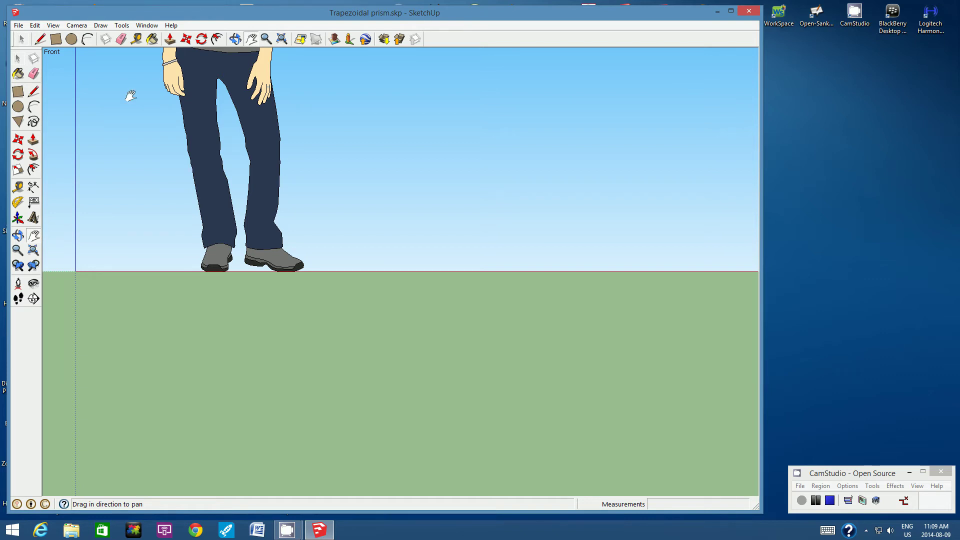
pyautogui.click(56, 40)
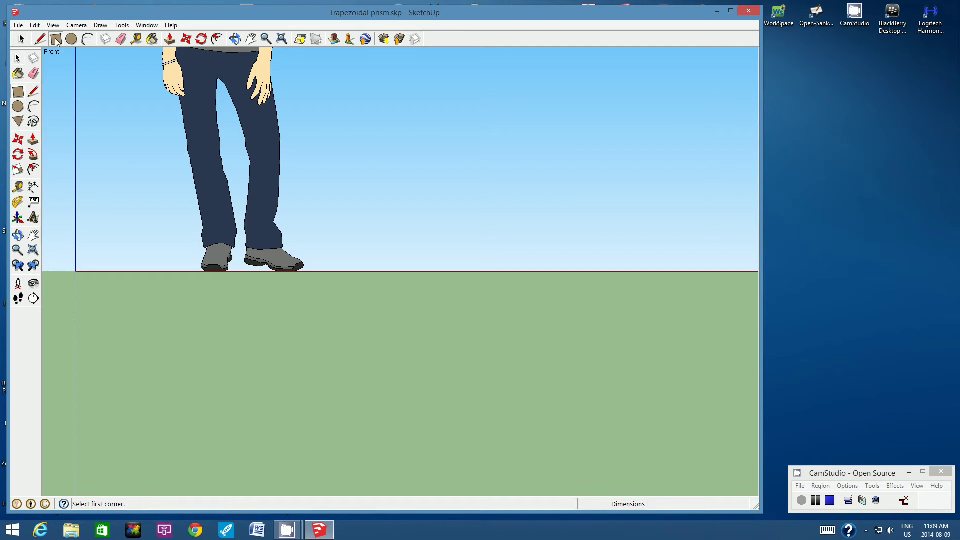
pyautogui.click(493, 271)
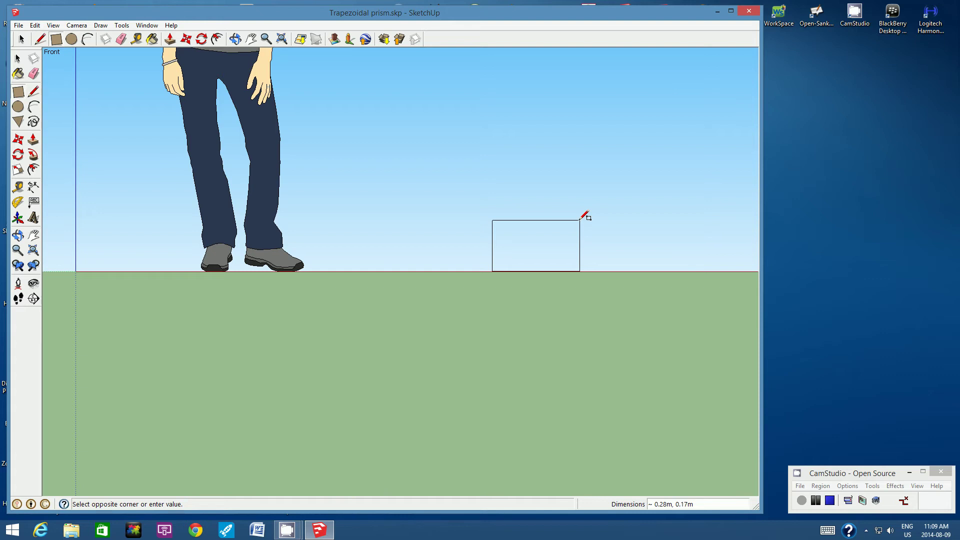
pyautogui.write('40cm, 25cm')
pyautogui.press('Return')
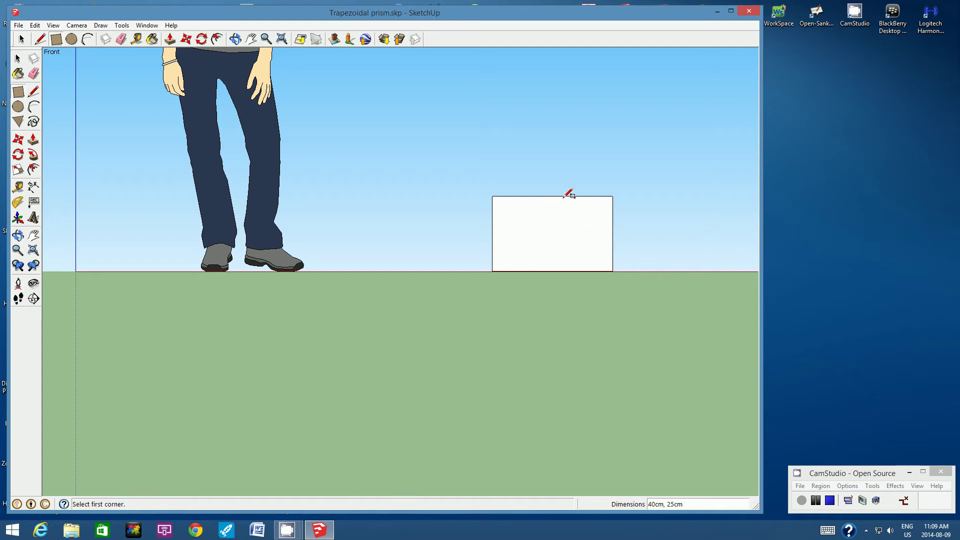
# - Examine the rectangle from closer up and from slightly different angles
pyautogui.click(236, 40)
pyautogui.moveTo(610, 216)
pyautogui.mouseDown()
pyautogui.moveTo(467, 245)
pyautogui.moveTo(645, 249)
pyautogui.moveTo(478, 264)
pyautogui.moveTo(369, 253)
pyautogui.moveTo(647, 245)
pyautogui.mouseUp()
pyautogui.moveTo(569, 238); pyautogui.dragTo(679, 211)
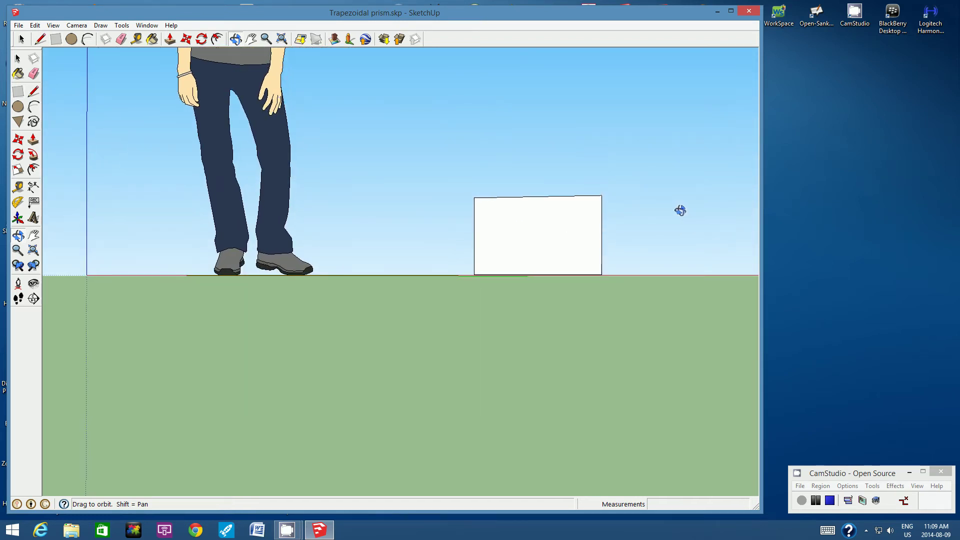
pyautogui.click(266, 39)
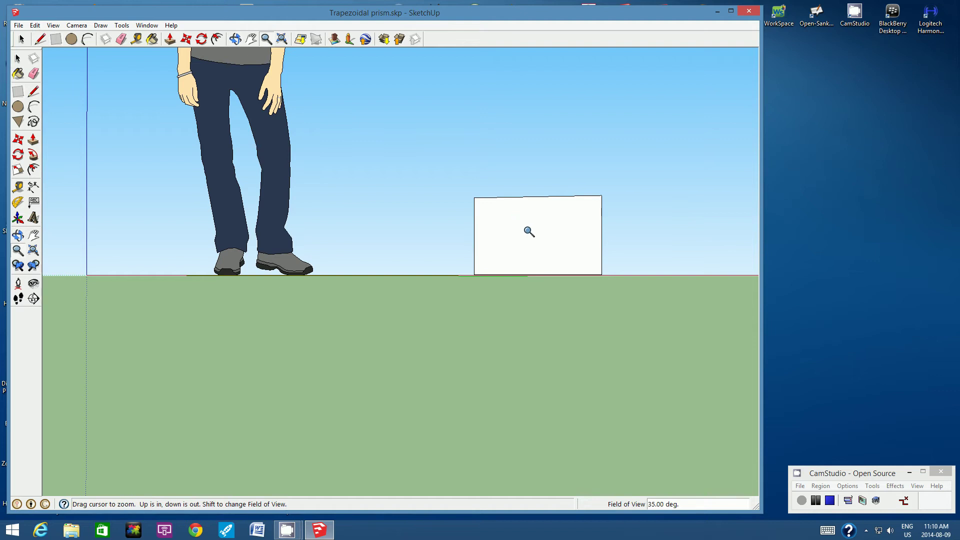
pyautogui.scroll(2, 527, 229)
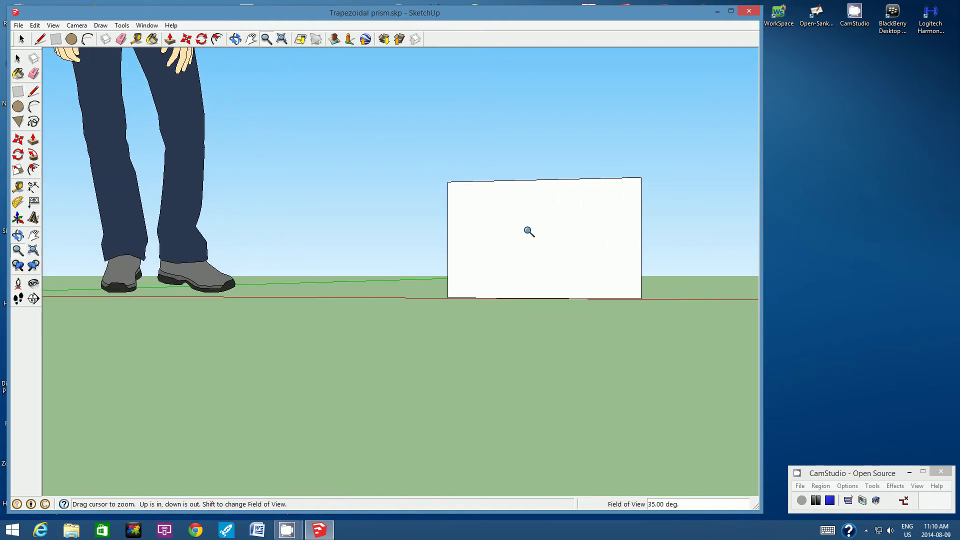
pyautogui.click(252, 39)
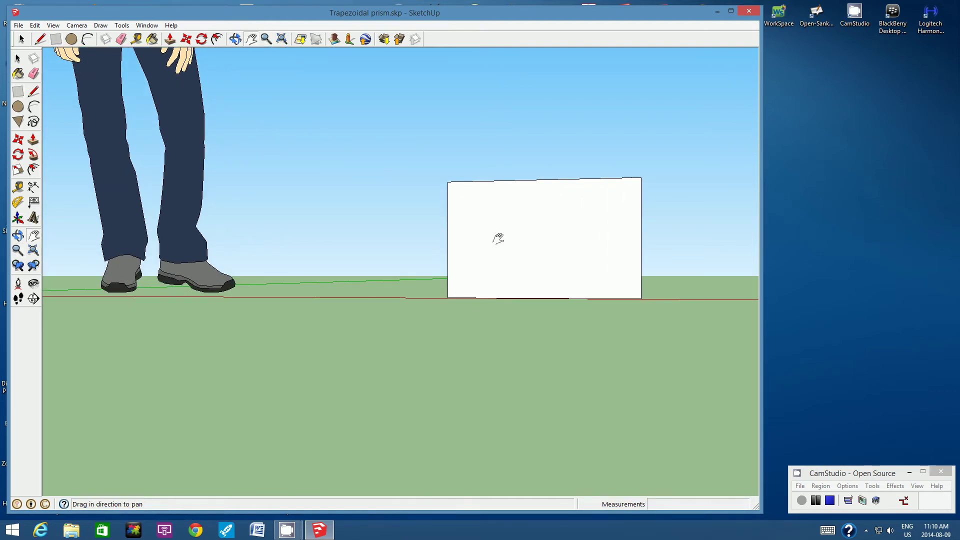
pyautogui.moveTo(511, 243); pyautogui.dragTo(538, 240)
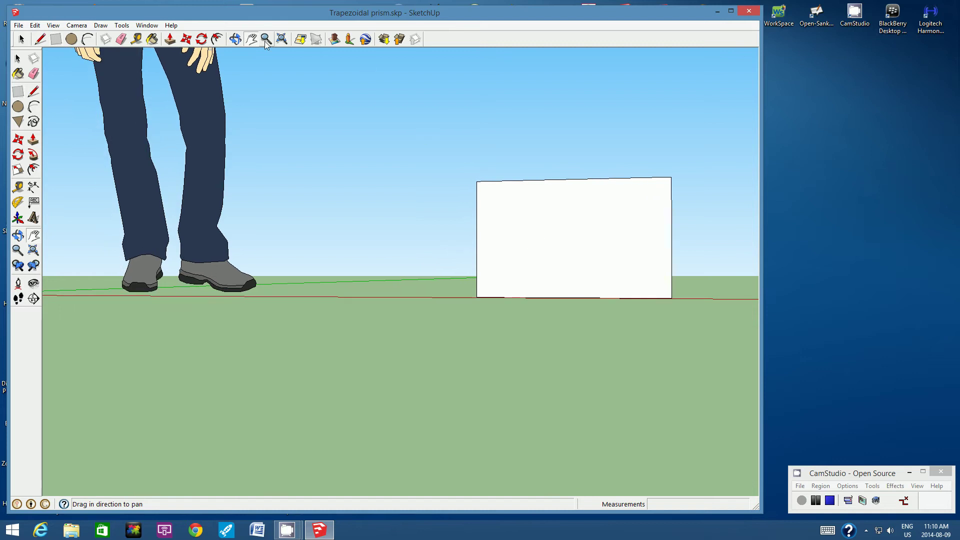
pyautogui.click(237, 40)
pyautogui.moveTo(460, 262); pyautogui.dragTo(487, 273)
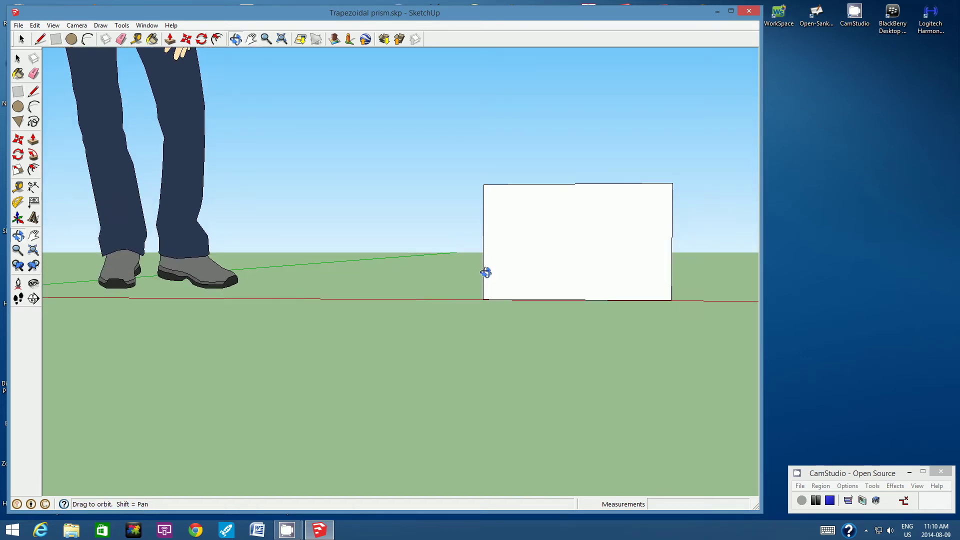
# - Return the camera to the standard Front view with the whole rectangle in sight
pyautogui.click(77, 25)
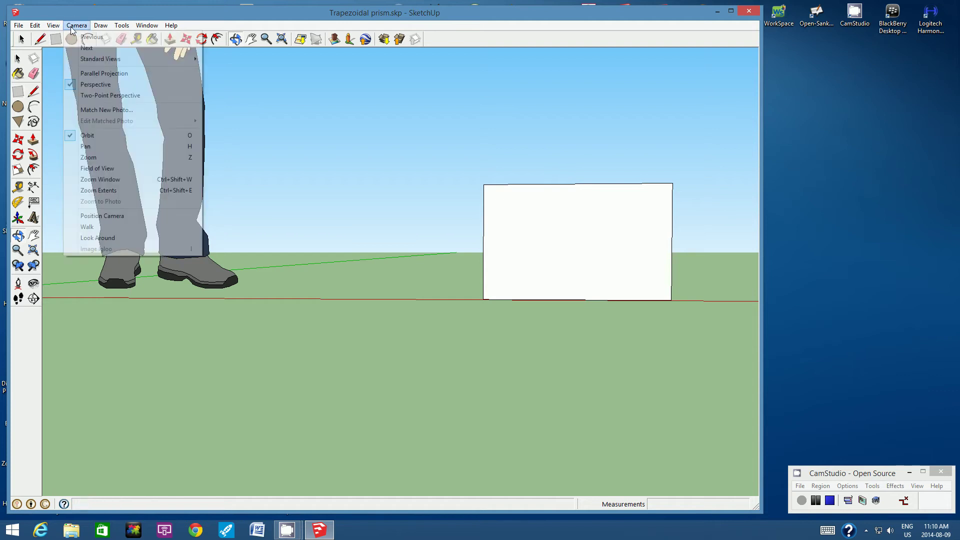
pyautogui.moveTo(156, 61)
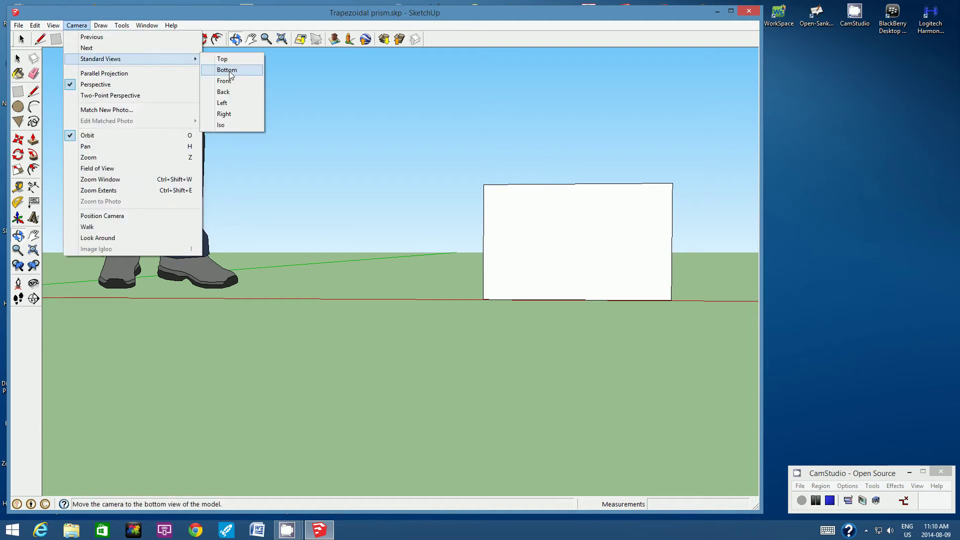
pyautogui.click(233, 82)
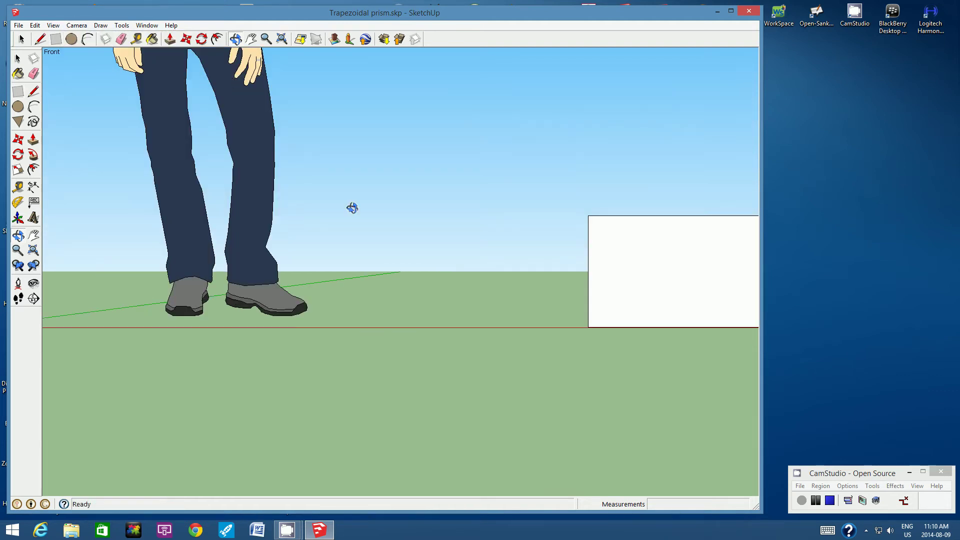
pyautogui.click(252, 39)
pyautogui.moveTo(543, 278); pyautogui.dragTo(472, 278)
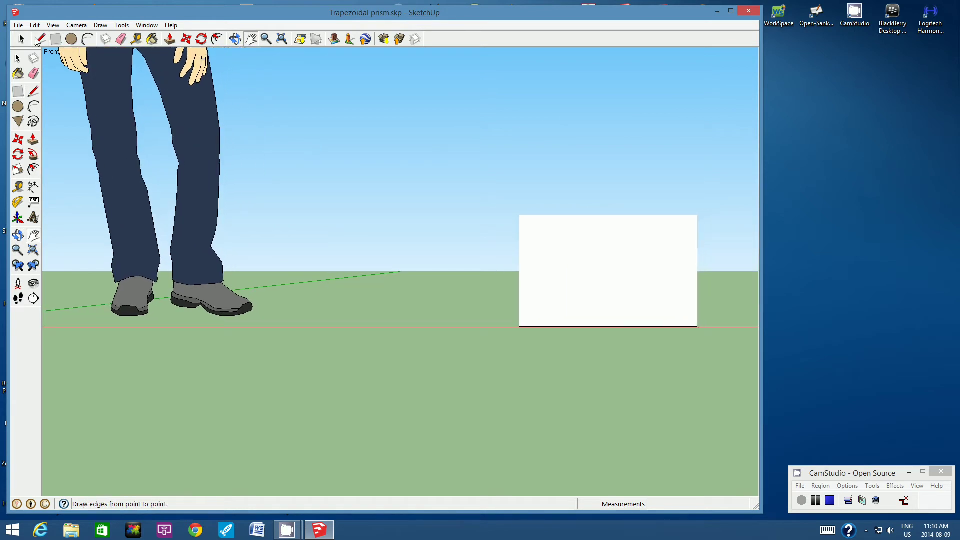
# - Draw two slanted lines from the rectangle's top edge to its bottom corners, about 0.26 m long on the left and 0.28 m on the right
pyautogui.click(41, 40)
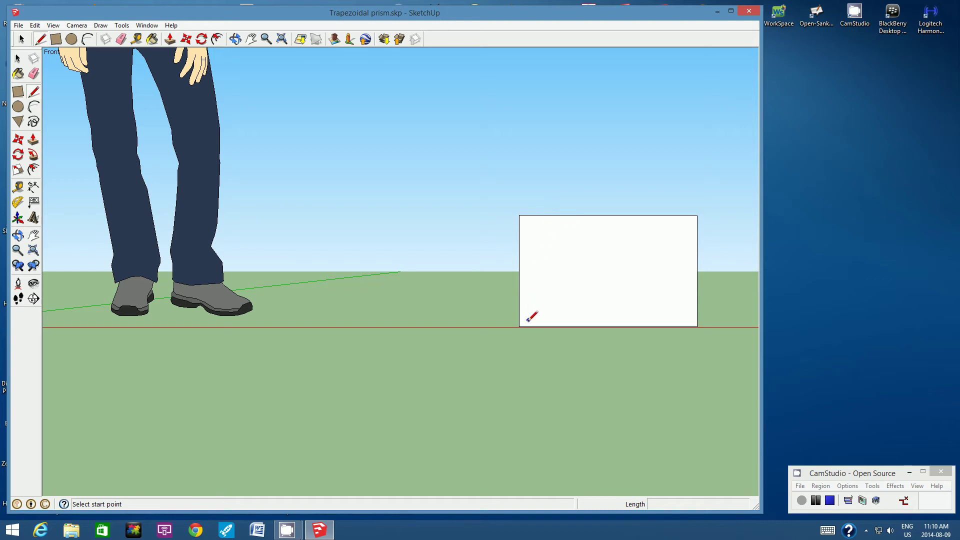
pyautogui.click(548, 215)
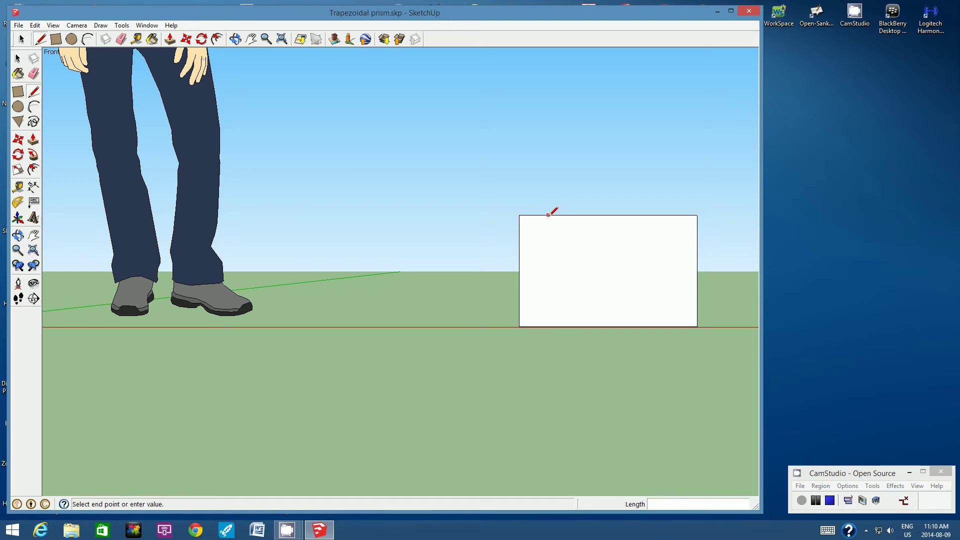
pyautogui.click(520, 326)
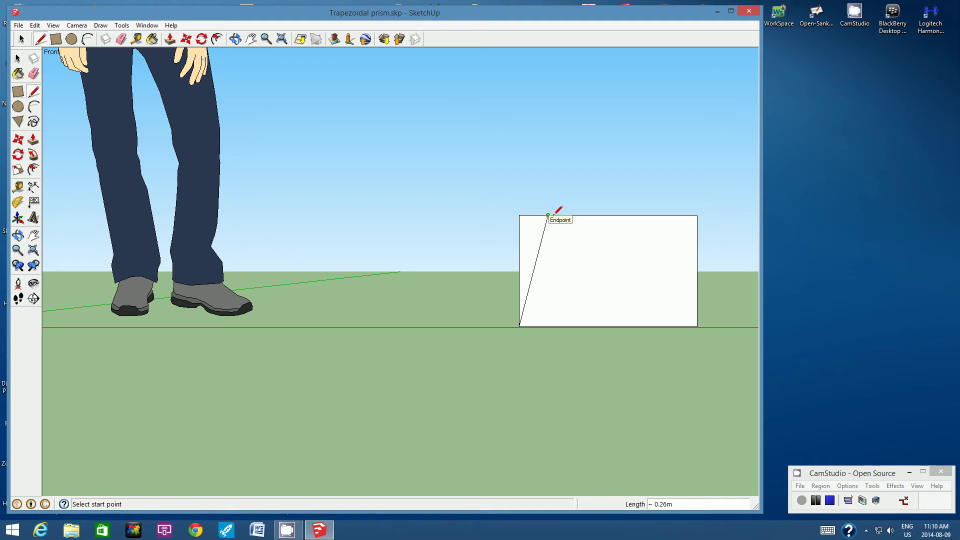
pyautogui.click(637, 215)
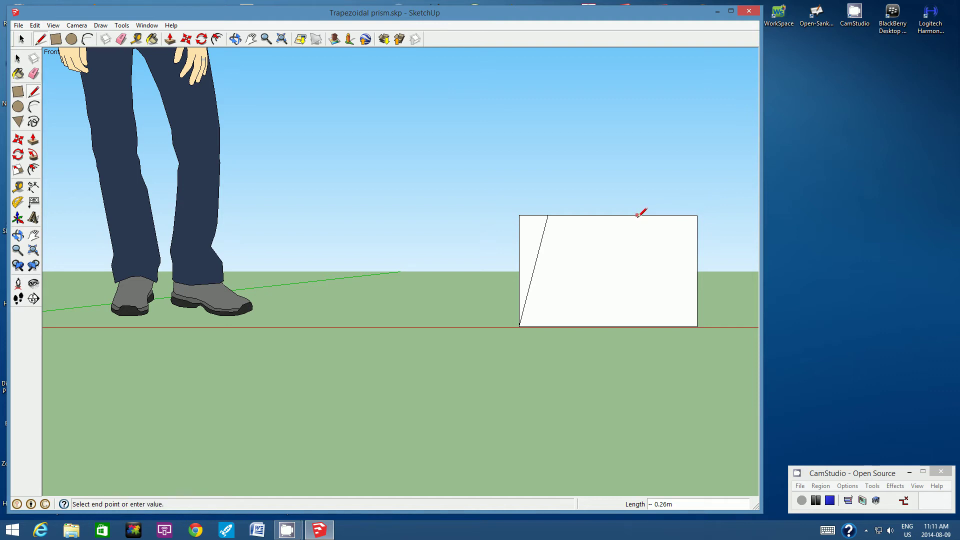
pyautogui.click(697, 326)
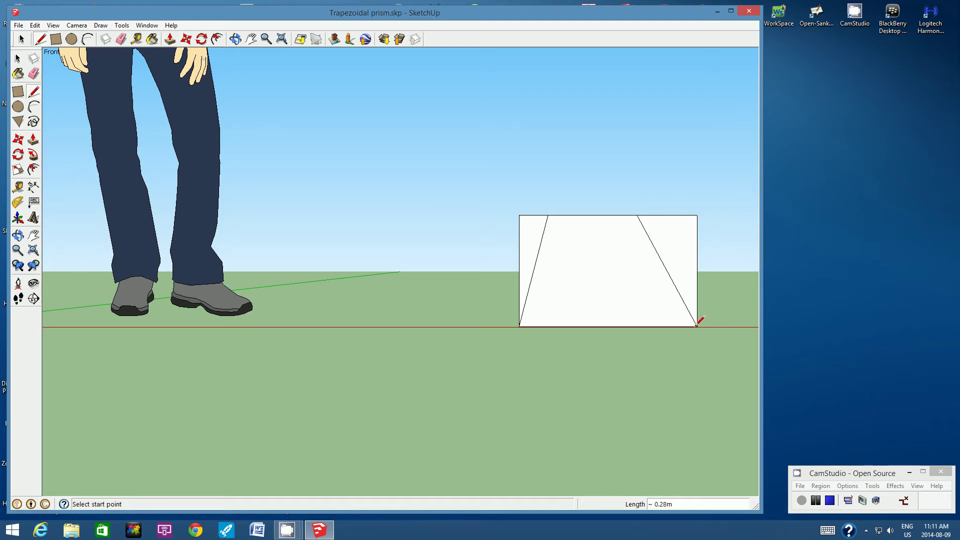
# - Erase the leftover top and vertical edges outside both slanted lines so only the trapezoid face remains
pyautogui.click(125, 40)
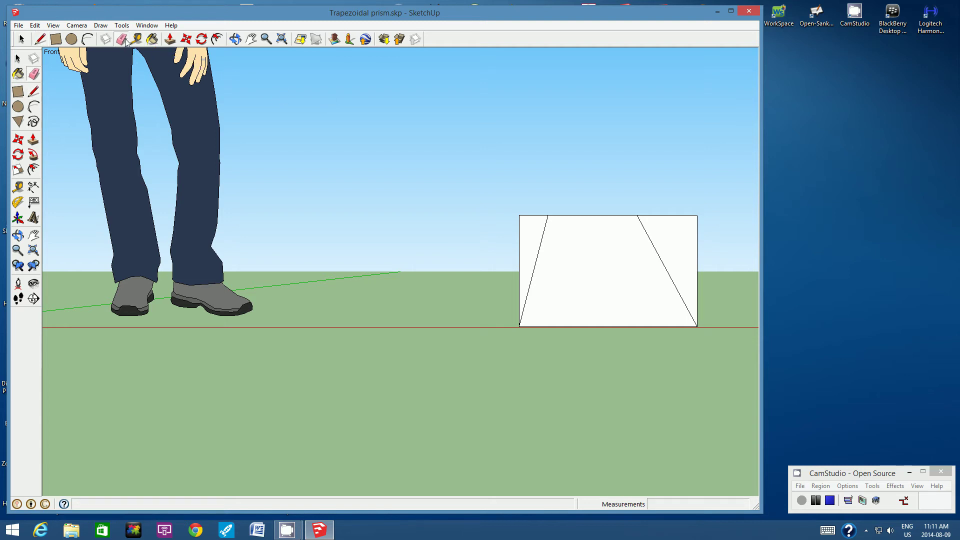
pyautogui.click(530, 215)
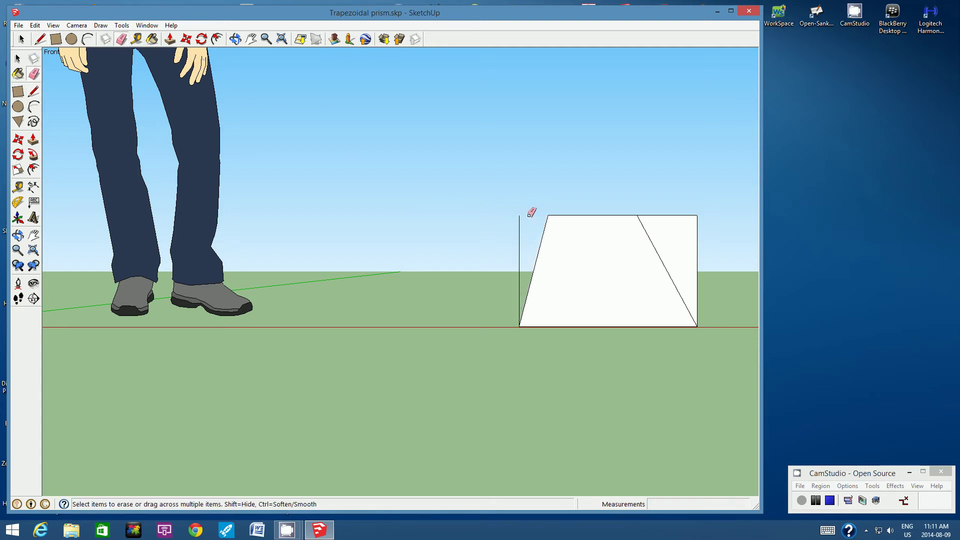
pyautogui.click(520, 231)
pyautogui.click(665, 215)
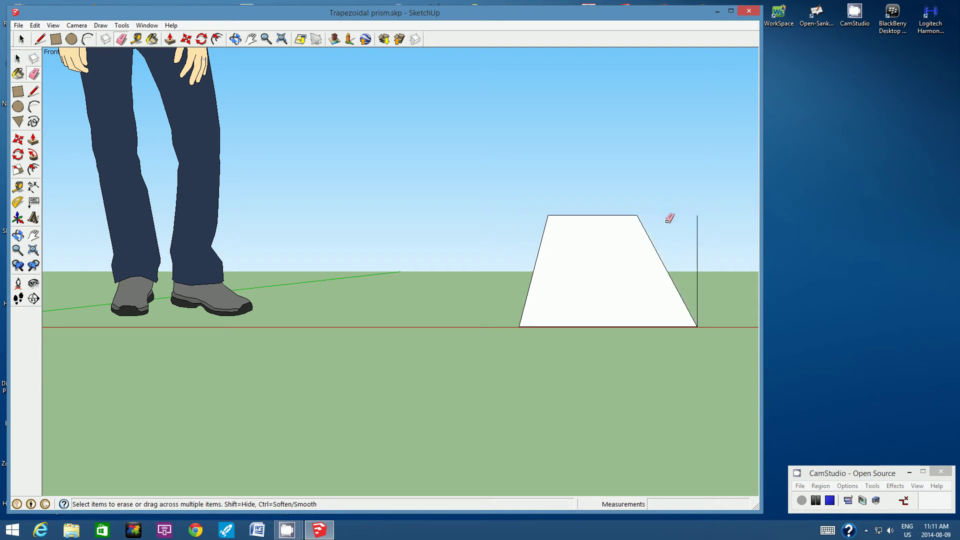
pyautogui.click(698, 247)
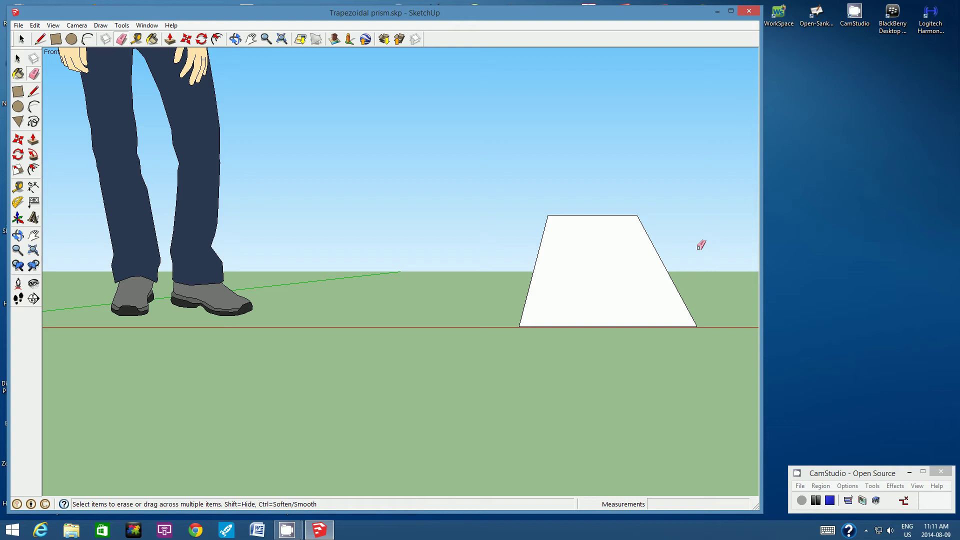
# - Extrude the trapezoid face backward with Push/Pull to a depth of 0.35 m
pyautogui.click(251, 39)
pyautogui.moveTo(632, 366); pyautogui.dragTo(623, 359)
pyautogui.moveTo(670, 307)
pyautogui.mouseDown()
pyautogui.moveTo(659, 298)
pyautogui.moveTo(563, 330)
pyautogui.moveTo(495, 338)
pyautogui.mouseUp()
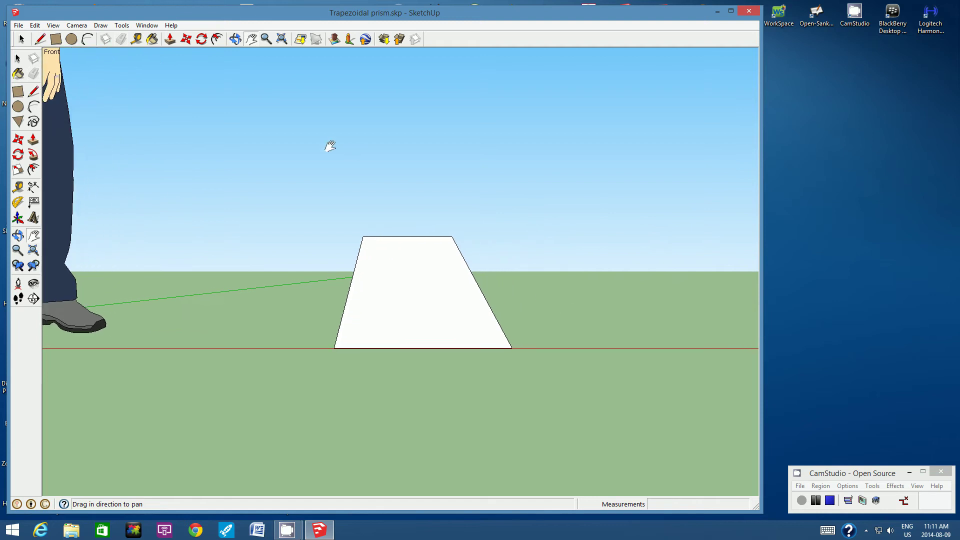
pyautogui.click(235, 39)
pyautogui.moveTo(540, 276); pyautogui.dragTo(405, 295)
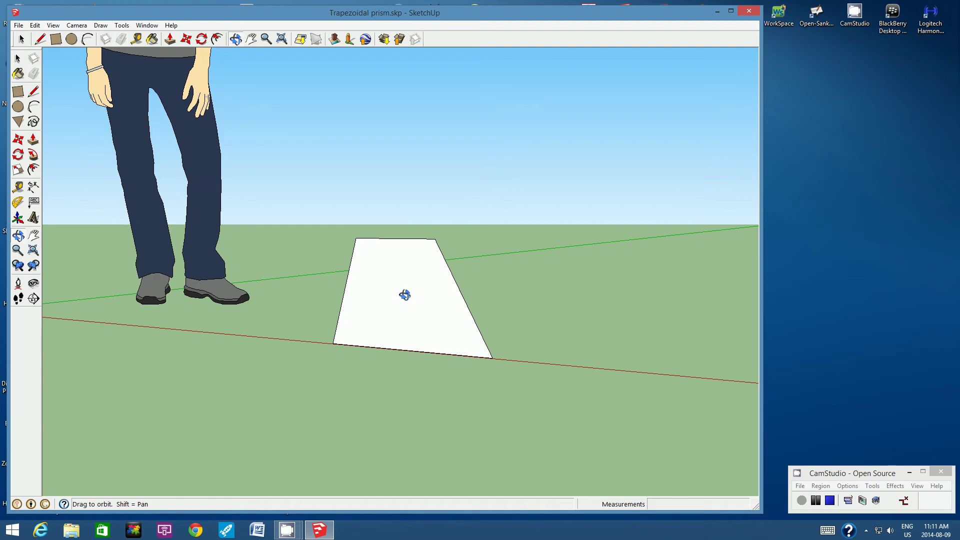
pyautogui.click(170, 40)
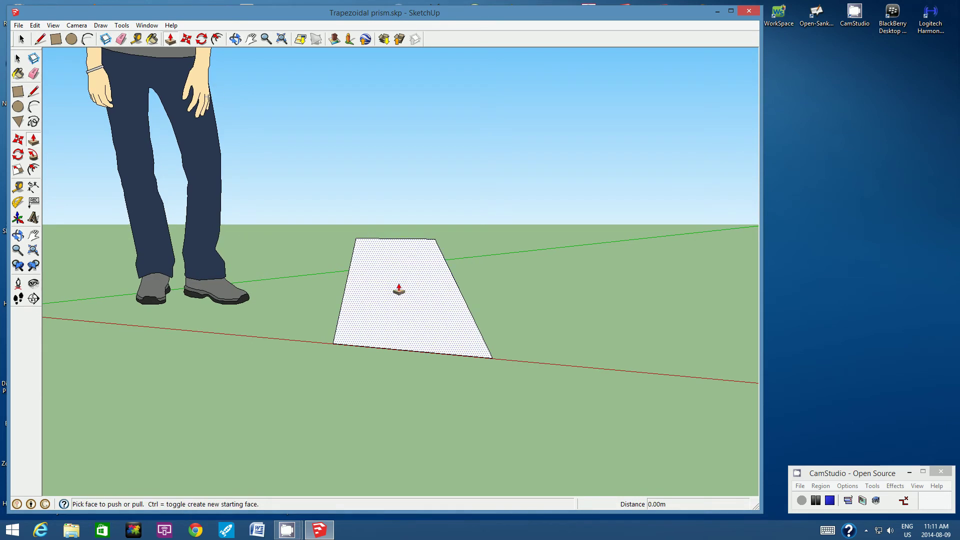
pyautogui.moveTo(399, 290); pyautogui.dragTo(455, 288)
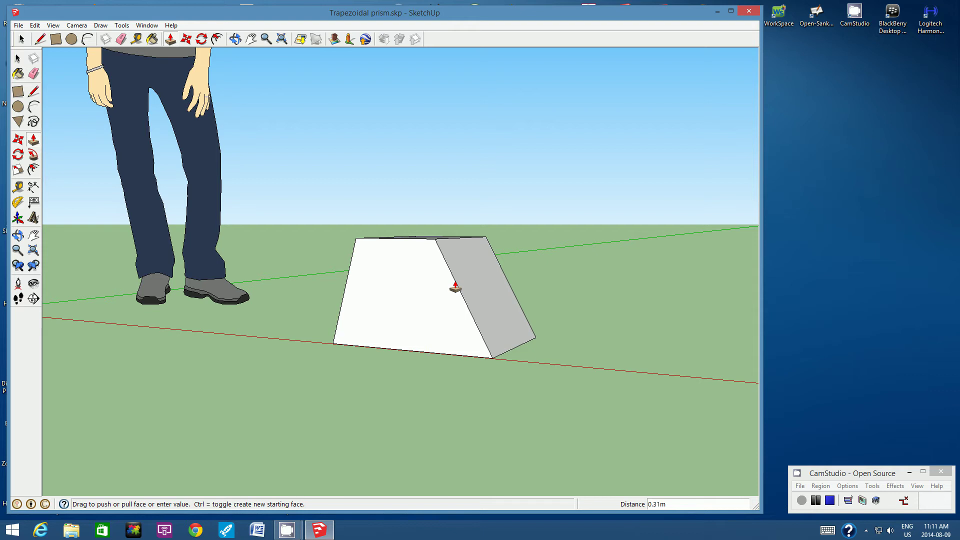
pyautogui.write('35')
pyautogui.press('Return')
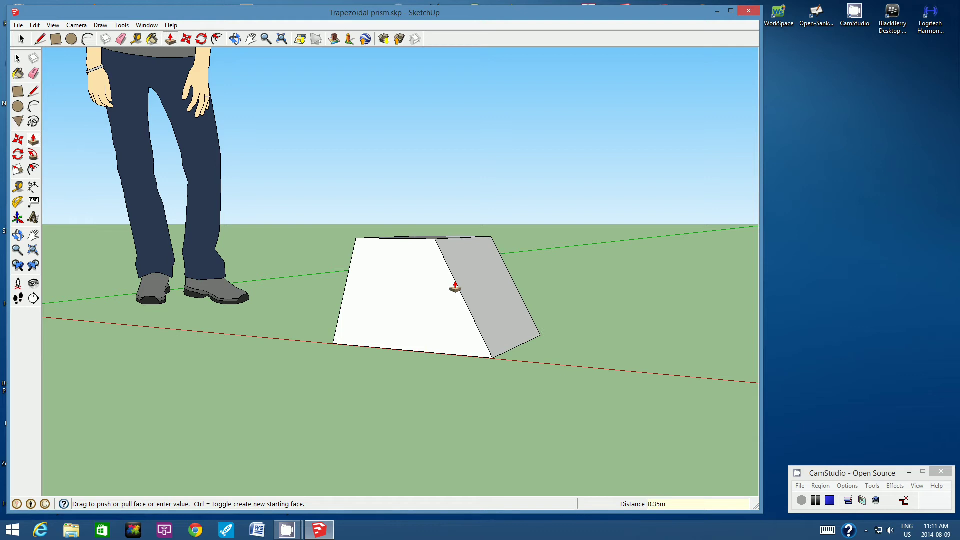
pyautogui.click(236, 39)
pyautogui.moveTo(491, 171); pyautogui.dragTo(471, 266)
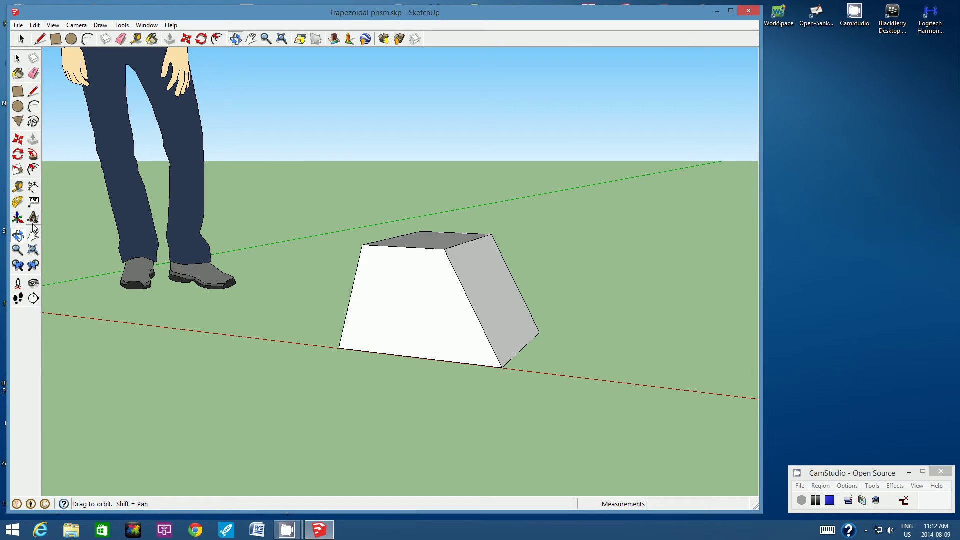
pyautogui.click(54, 26)
pyautogui.moveTo(103, 39)
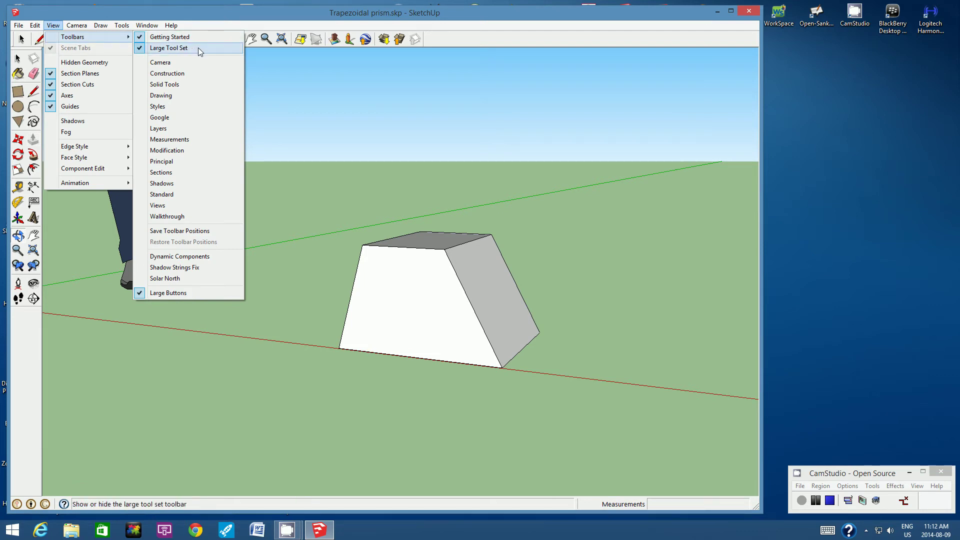
pyautogui.click(66, 245)
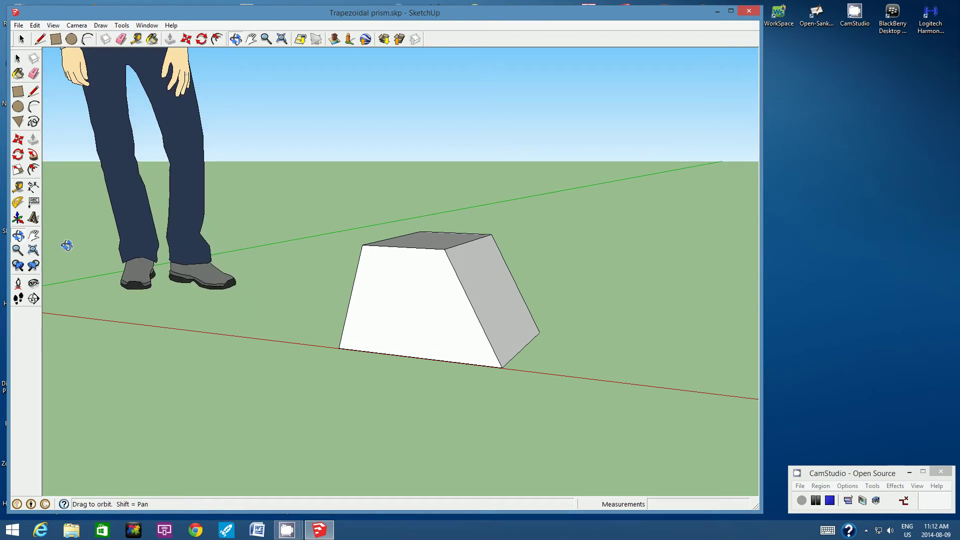
# - Start a 3D text object and enter "Front" as its text
pyautogui.click(33, 219)
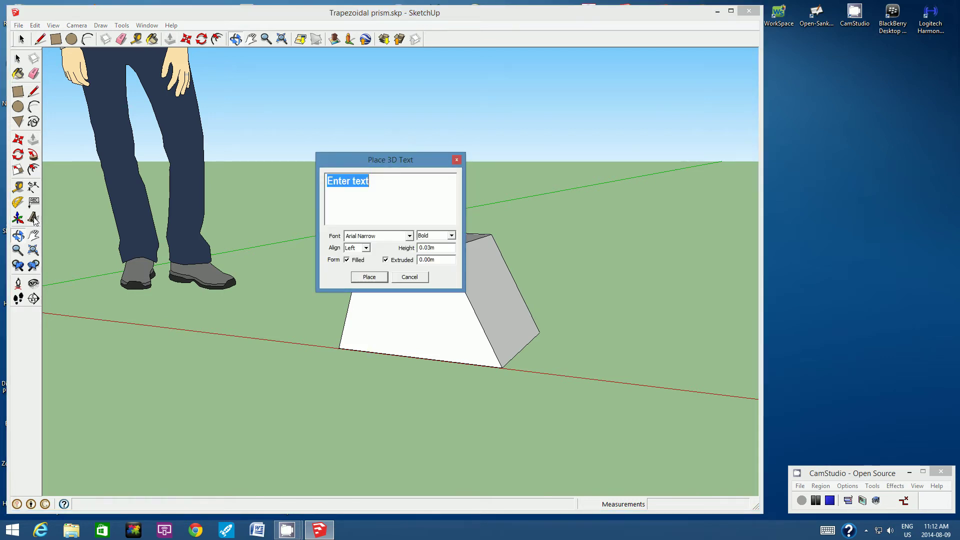
pyautogui.write('Freont')
pyautogui.press('BackSpace')
pyautogui.press('BackSpace')
pyautogui.press('BackSpace')
pyautogui.write('ont')
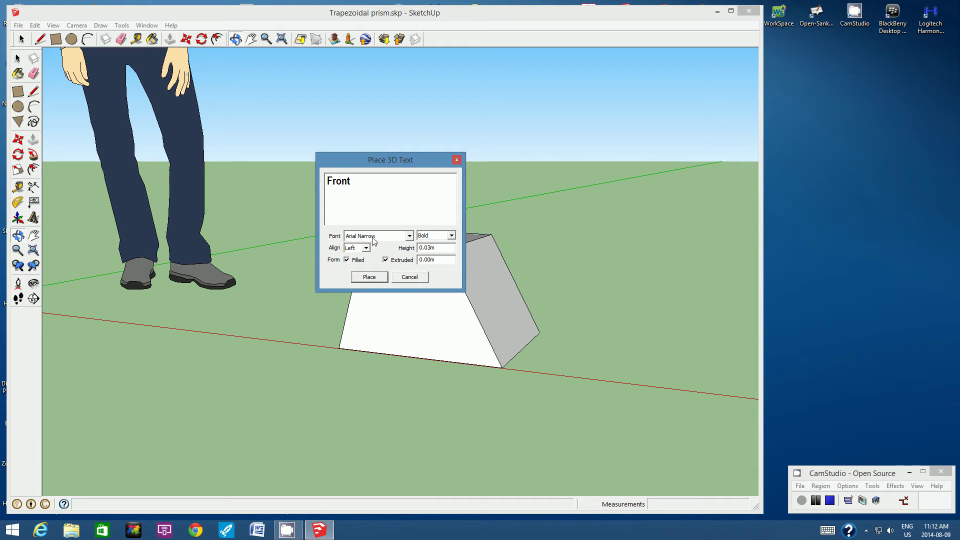
# - Make the Front text bold, 3cm high with a 0cm extrusion, and place it on the middle of the prism's front trapezoid face
pyautogui.click(451, 236)
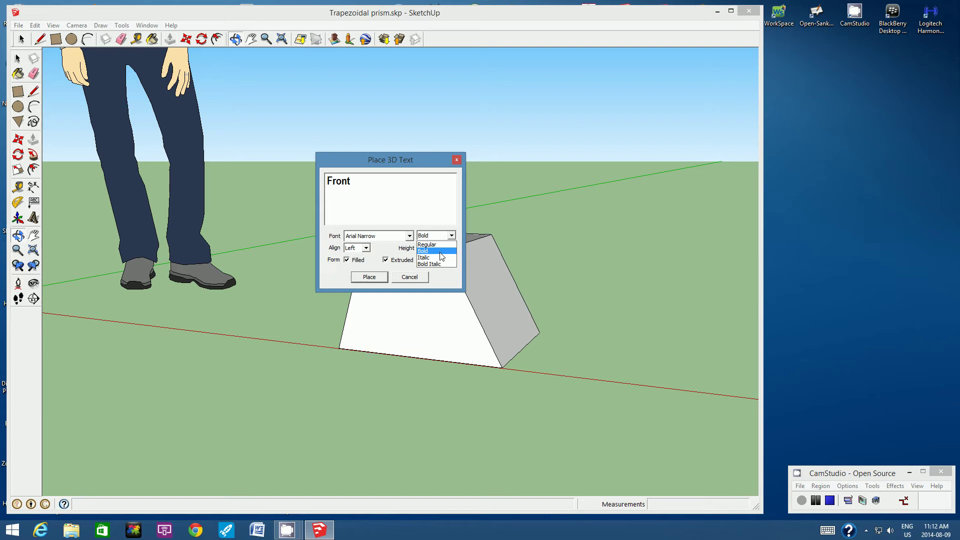
pyautogui.click(441, 252)
pyautogui.moveTo(440, 250); pyautogui.dragTo(404, 251)
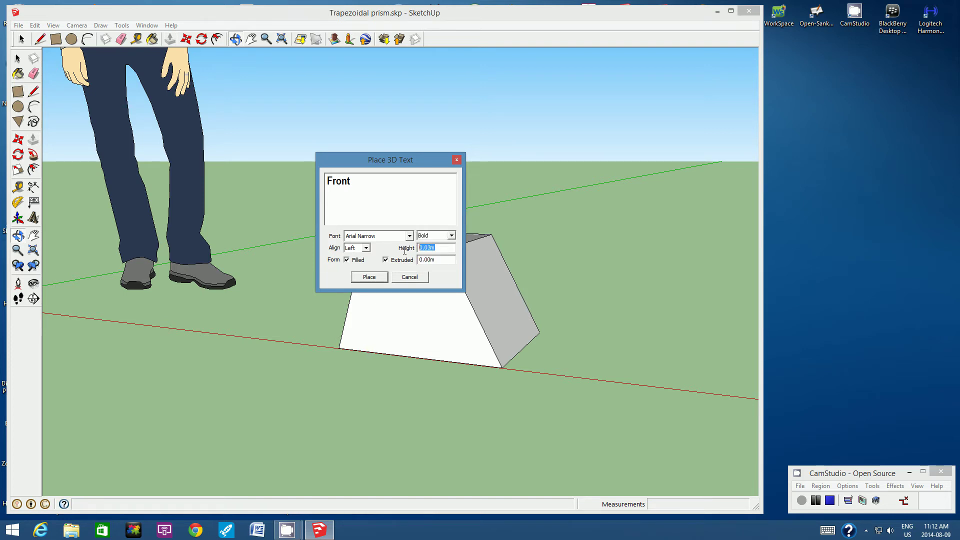
pyautogui.write('3cm')
pyautogui.moveTo(438, 261); pyautogui.dragTo(413, 260)
pyautogui.write('0cm')
pyautogui.click(369, 277)
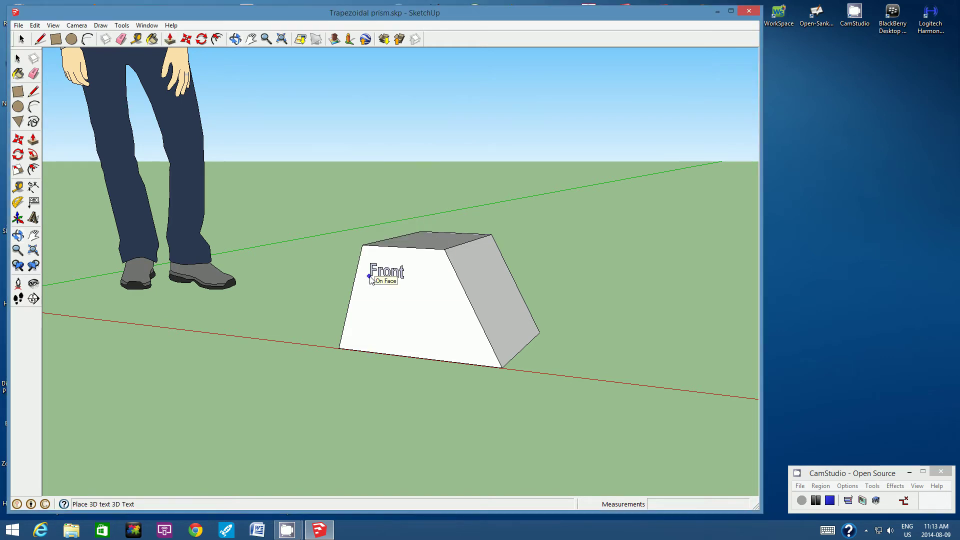
pyautogui.click(390, 305)
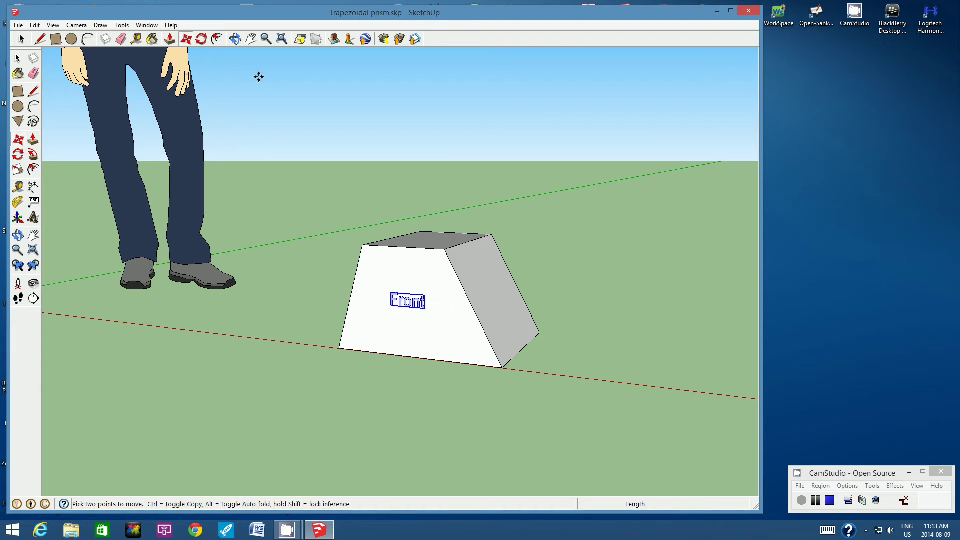
# - Place the 3D text "Side" on the middle of the sloping face to the right of the Front face
pyautogui.click(241, 41)
pyautogui.moveTo(489, 248); pyautogui.dragTo(452, 322)
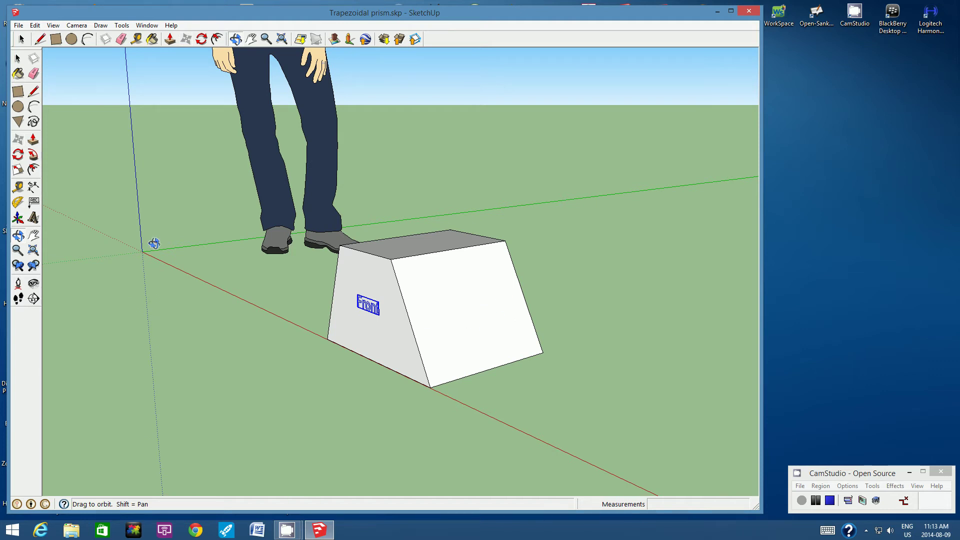
pyautogui.click(33, 218)
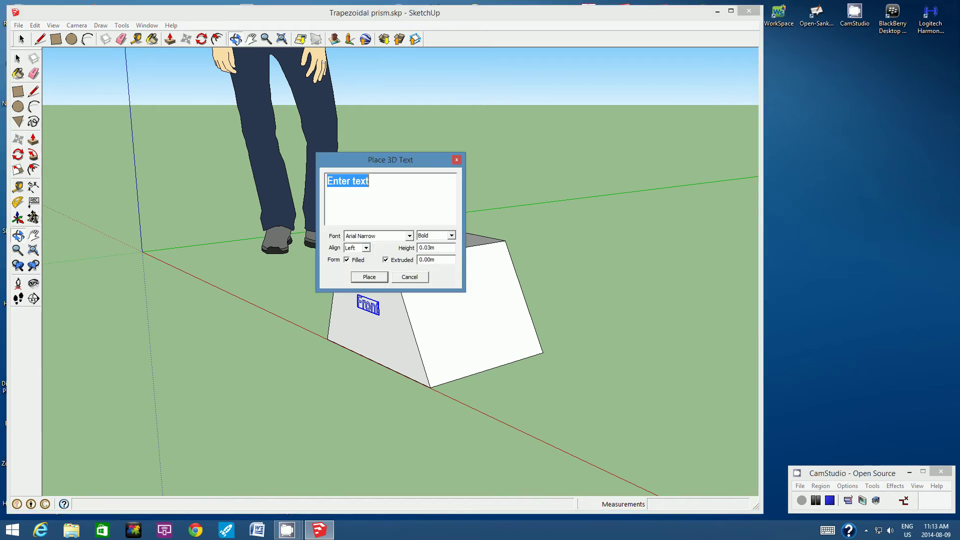
pyautogui.write('Side')
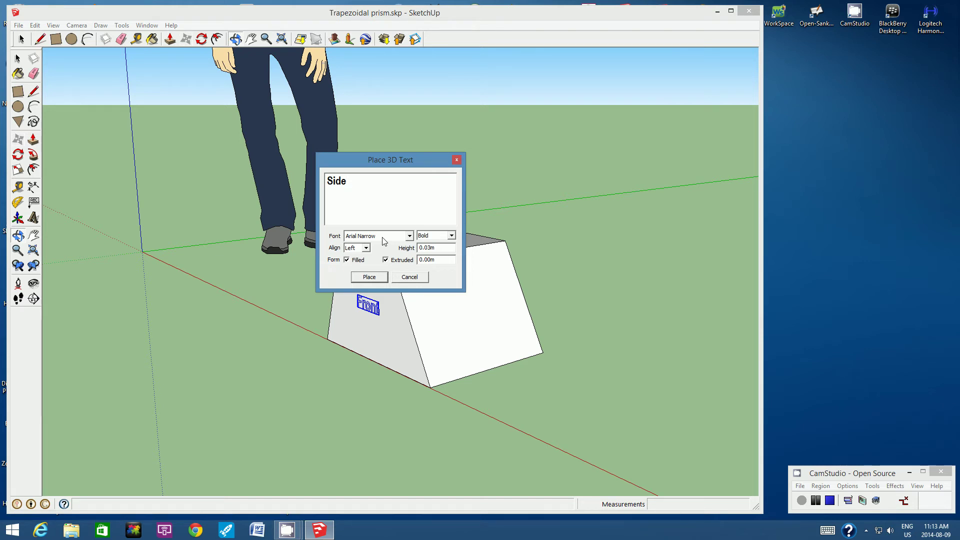
pyautogui.click(369, 277)
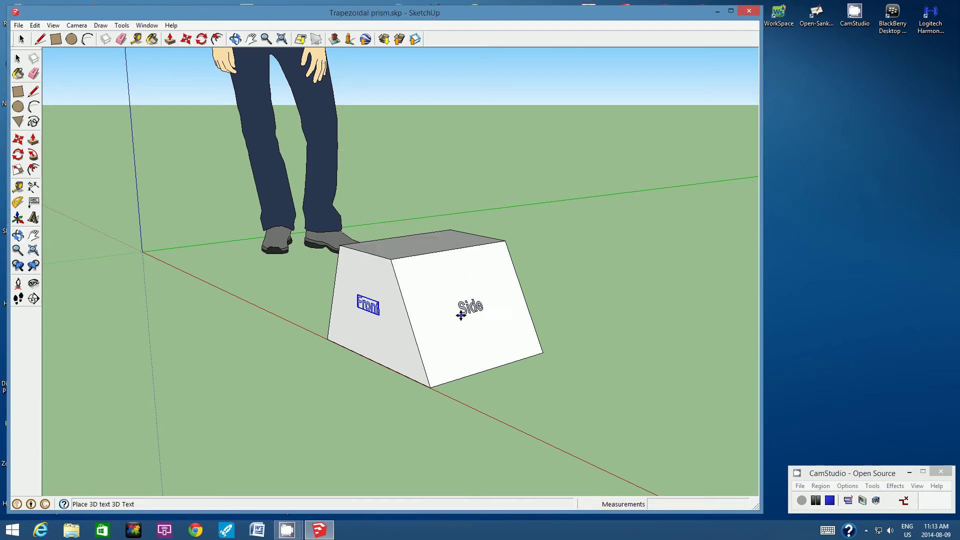
pyautogui.click(459, 314)
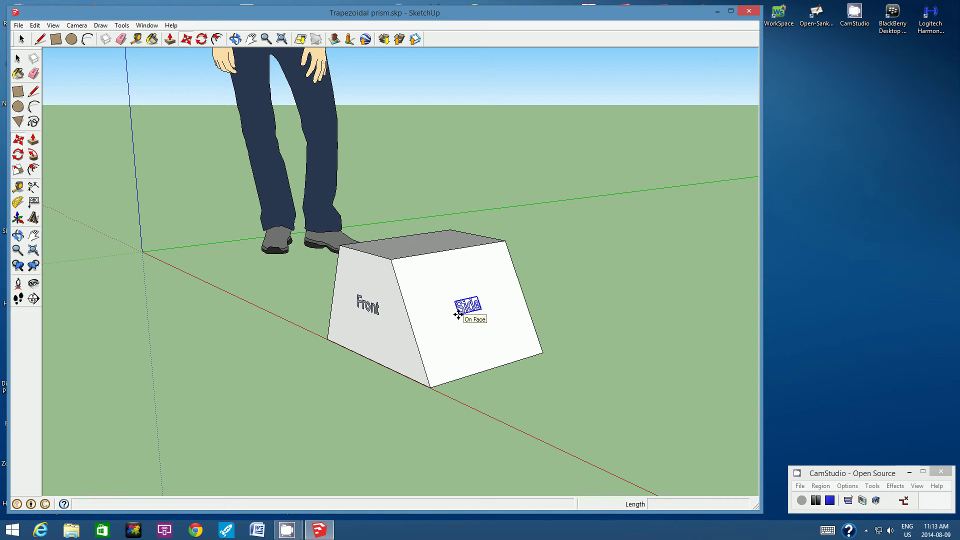
# - Place the 3D text "Back" on the trapezoid face opposite the Front face
pyautogui.click(236, 39)
pyautogui.moveTo(497, 240); pyautogui.dragTo(424, 298)
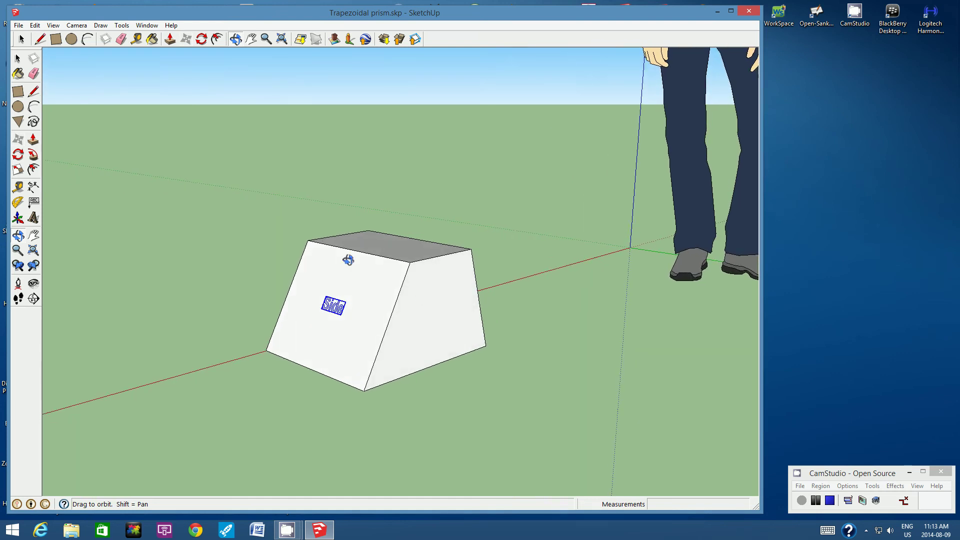
pyautogui.click(33, 219)
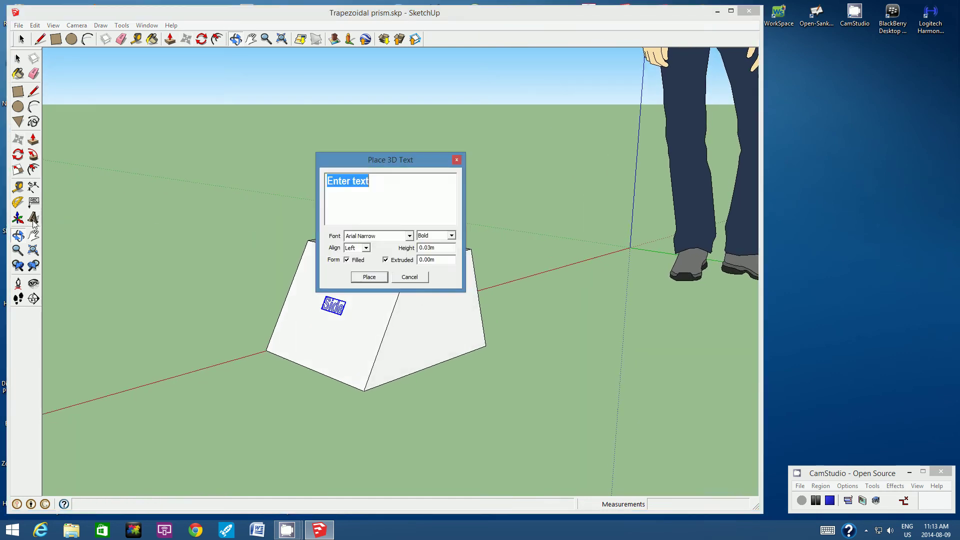
pyautogui.write('Back')
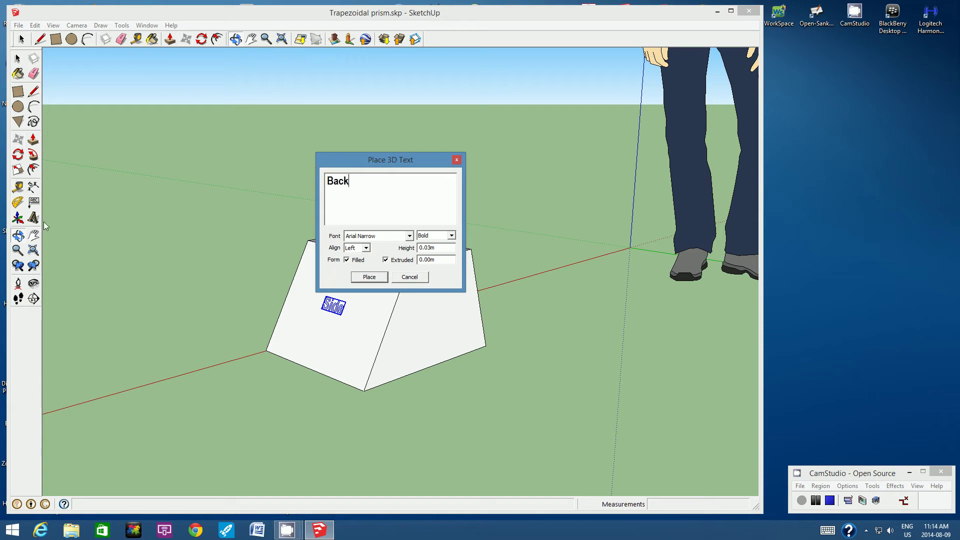
pyautogui.click(369, 277)
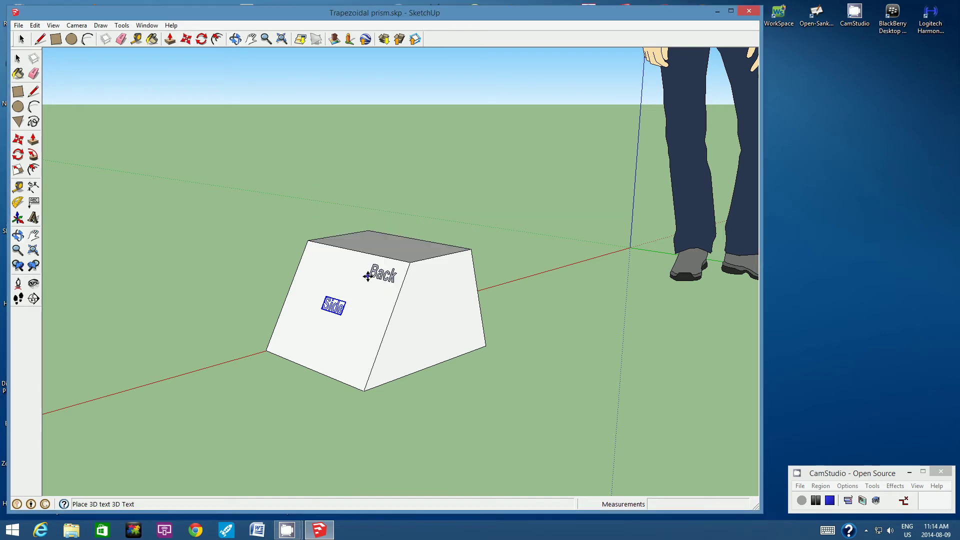
pyautogui.click(423, 325)
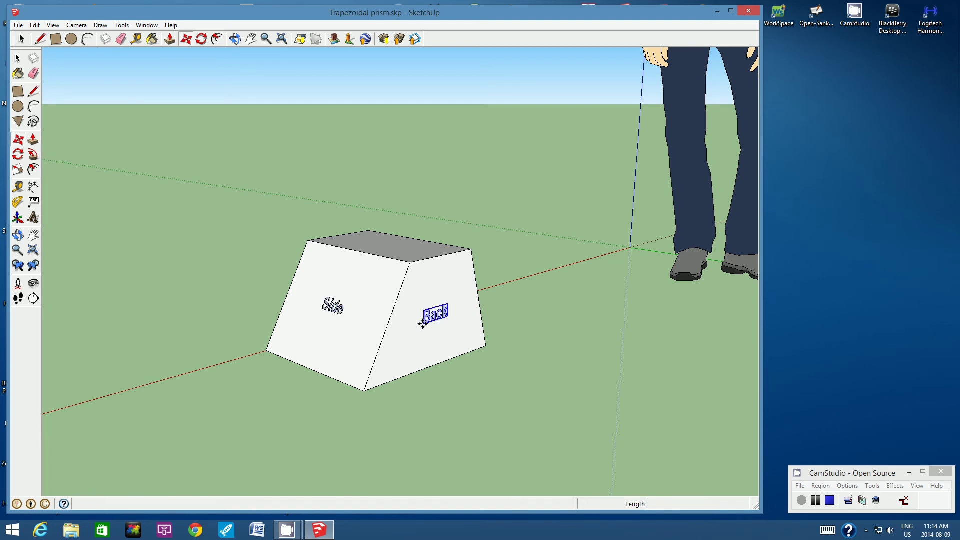
# - Place a second 3D text "Side" on the remaining unlabelled sloping face, next to the Back face
pyautogui.click(235, 39)
pyautogui.moveTo(469, 255)
pyautogui.mouseDown()
pyautogui.moveTo(336, 260)
pyautogui.moveTo(497, 294)
pyautogui.moveTo(305, 313)
pyautogui.moveTo(377, 298)
pyautogui.moveTo(306, 272)
pyautogui.mouseUp()
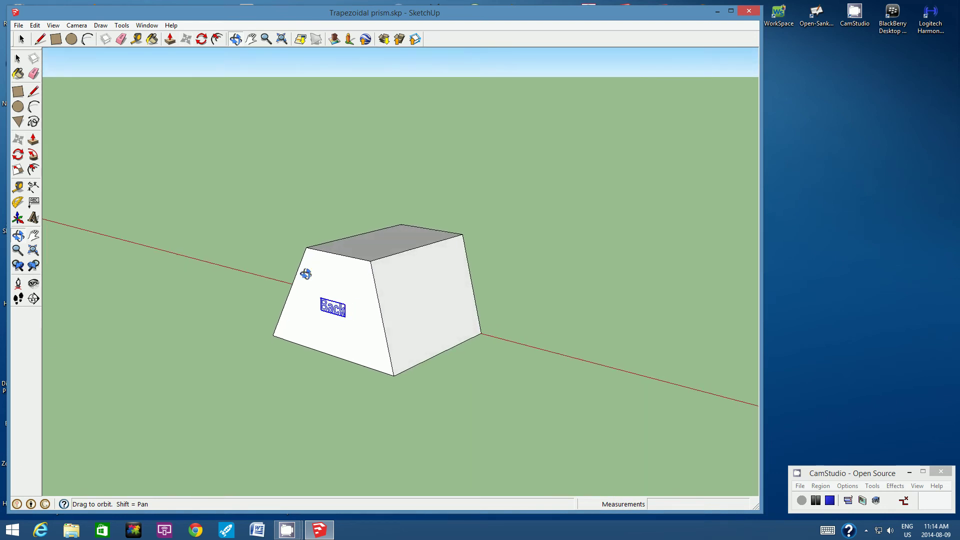
pyautogui.click(33, 218)
pyautogui.write('Side')
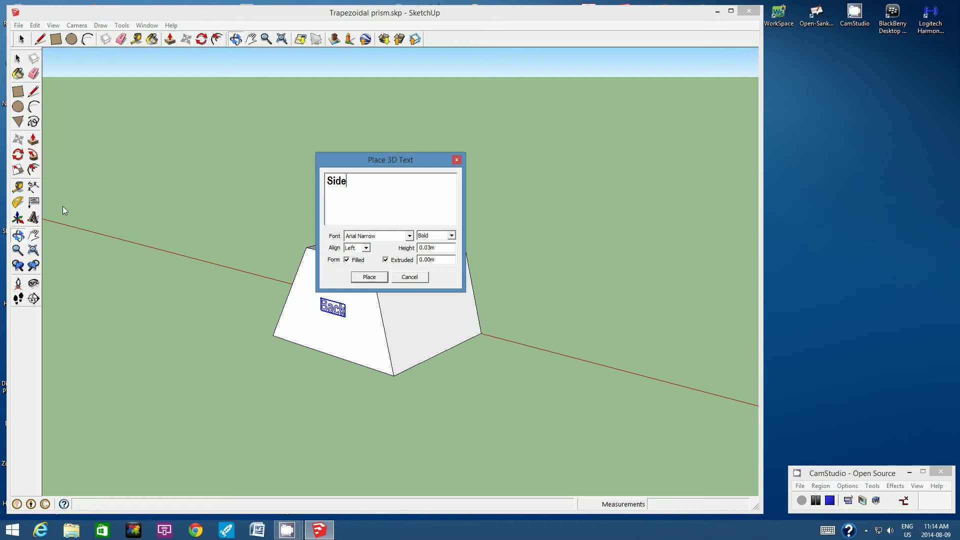
pyautogui.click(370, 277)
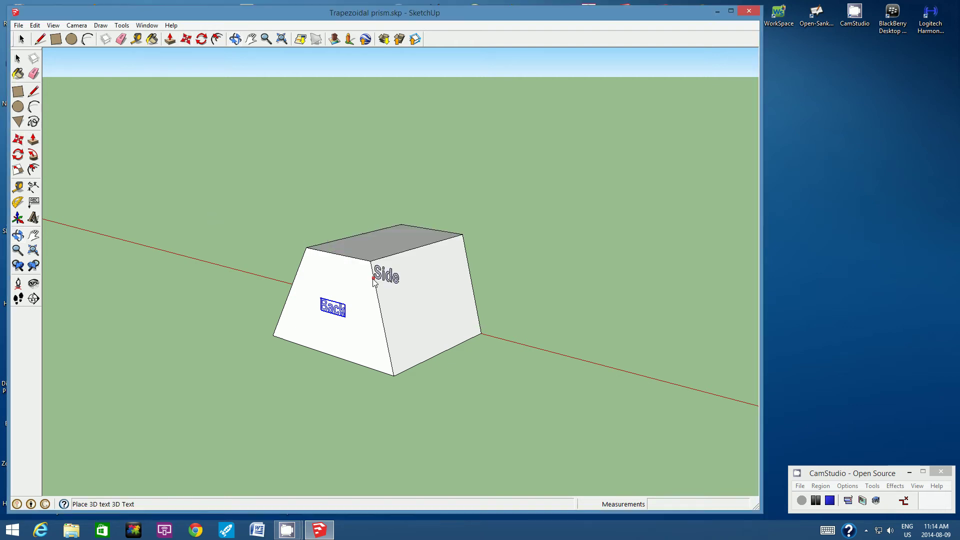
pyautogui.click(420, 308)
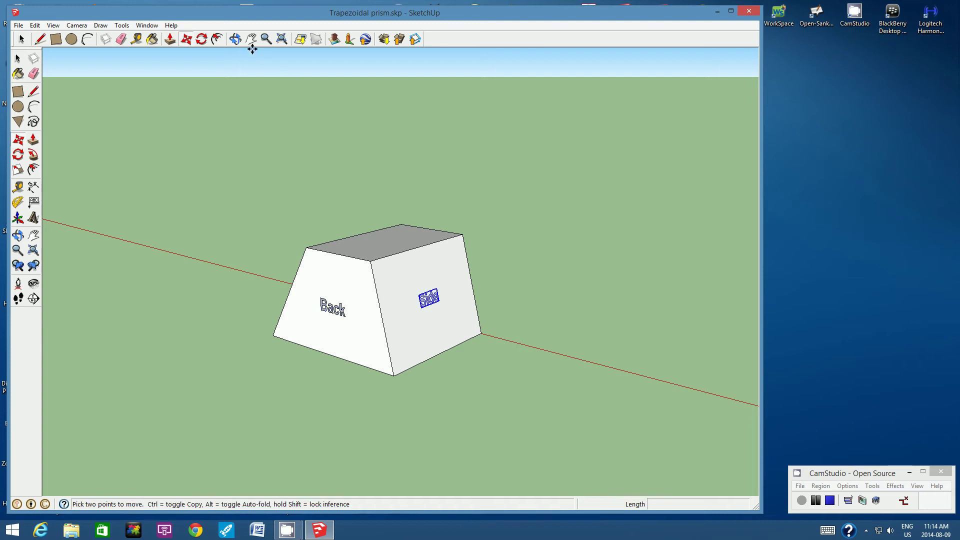
# - Place the 3D text "Top" on the middle of the prism's upper rectangular face, reading upright as seen from the Front side
pyautogui.click(236, 39)
pyautogui.moveTo(467, 168); pyautogui.dragTo(725, 281)
pyautogui.moveTo(442, 262)
pyautogui.mouseDown()
pyautogui.moveTo(469, 263)
pyautogui.moveTo(430, 261)
pyautogui.mouseUp()
pyautogui.moveTo(337, 261); pyautogui.dragTo(692, 313)
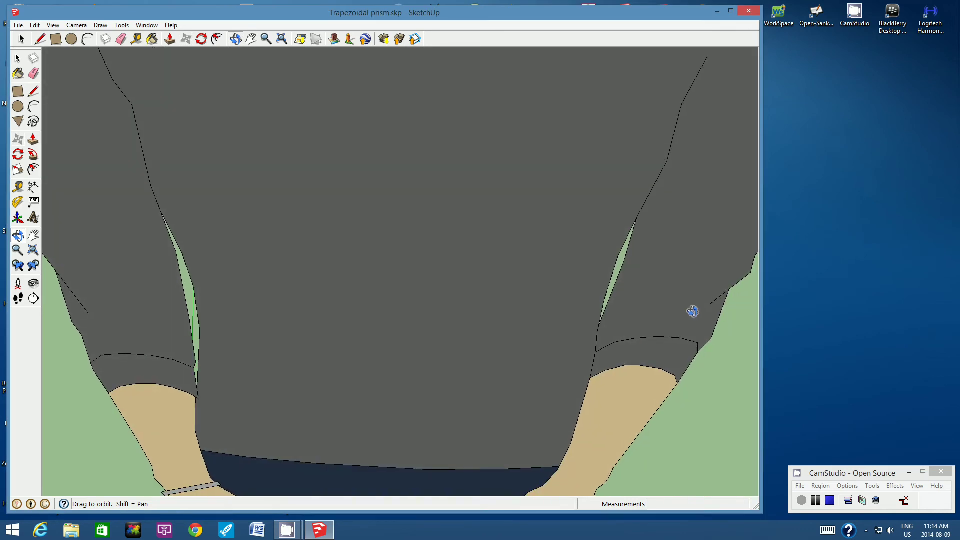
pyautogui.click(251, 40)
pyautogui.moveTo(575, 242); pyautogui.dragTo(317, 114)
pyautogui.click(236, 40)
pyautogui.moveTo(461, 155); pyautogui.dragTo(195, 90)
pyautogui.click(251, 40)
pyautogui.moveTo(275, 140); pyautogui.dragTo(380, 231)
pyautogui.moveTo(687, 221)
pyautogui.mouseDown()
pyautogui.moveTo(433, 140)
pyautogui.moveTo(553, 47)
pyautogui.moveTo(437, 260)
pyautogui.moveTo(468, 199)
pyautogui.moveTo(460, 231)
pyautogui.mouseUp()
pyautogui.click(265, 40)
pyautogui.click(235, 39)
pyautogui.moveTo(585, 244); pyautogui.dragTo(422, 371)
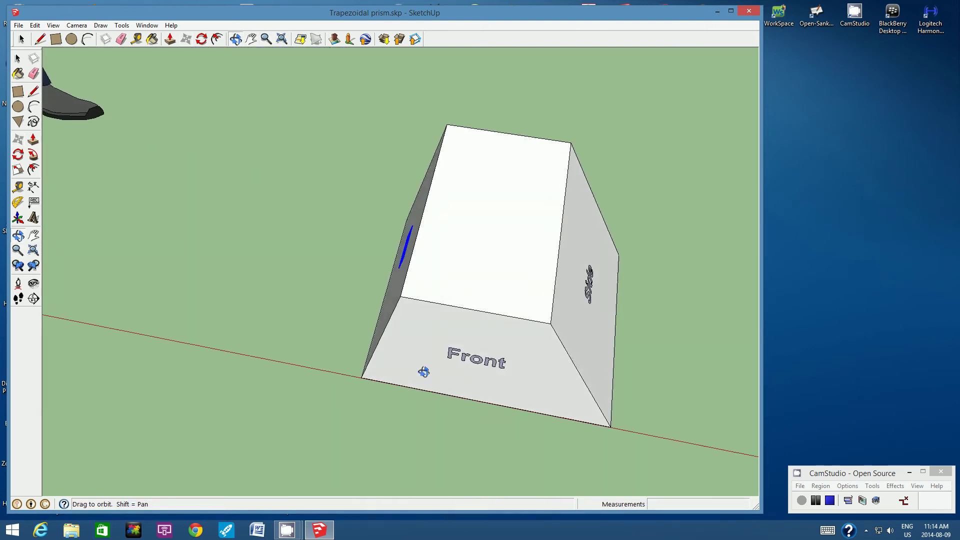
pyautogui.click(32, 220)
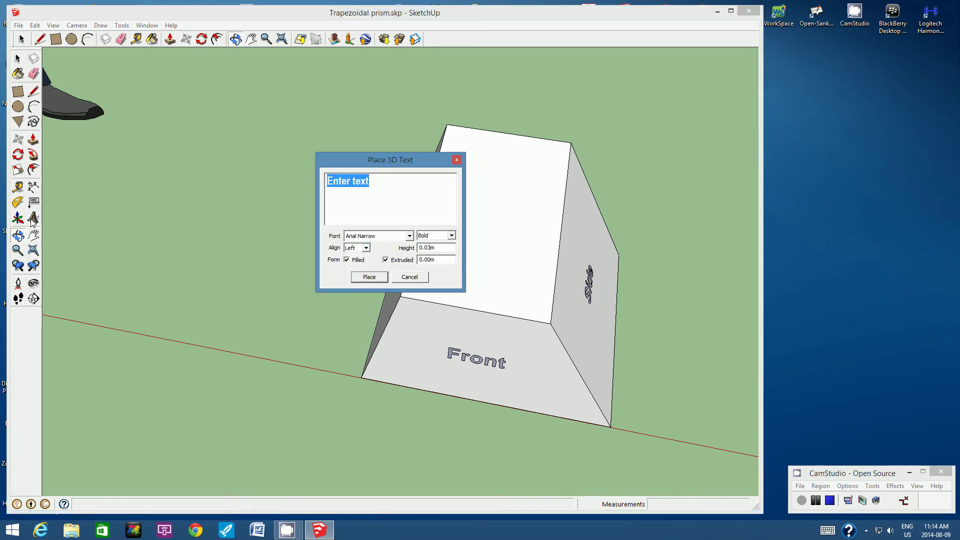
pyautogui.write('Top')
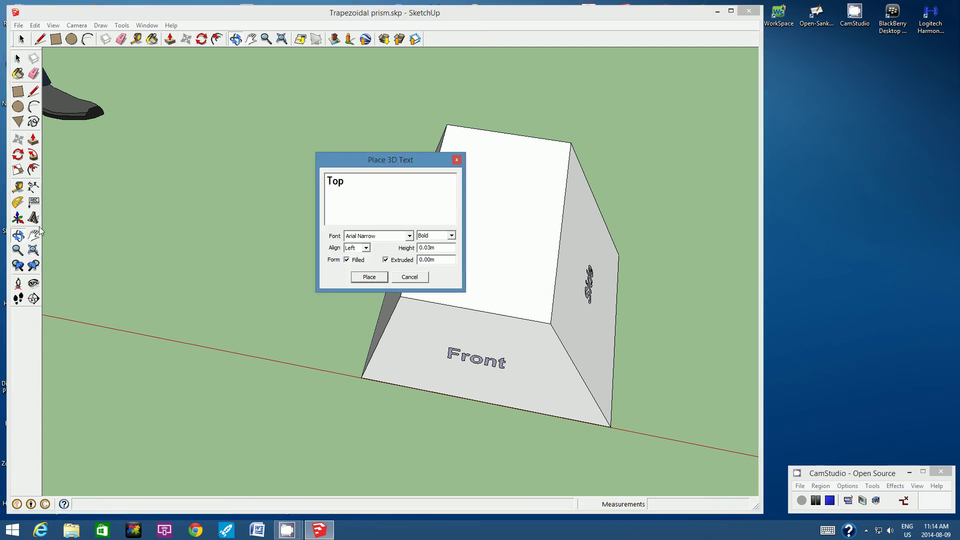
pyautogui.click(369, 276)
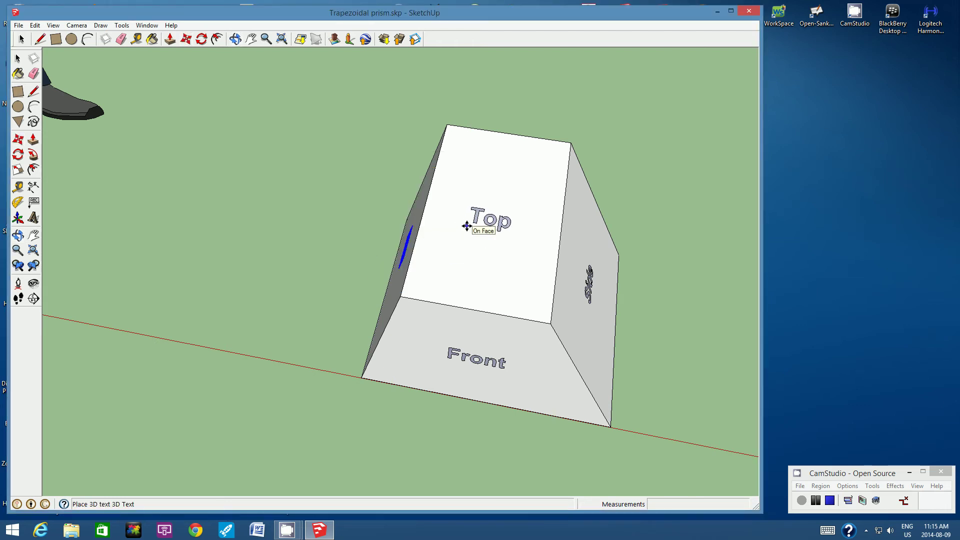
pyautogui.click(466, 226)
# - Place the 3D text "Bottom" on the middle of the prism's underside face
pyautogui.click(239, 36)
pyautogui.moveTo(422, 302); pyautogui.dragTo(188, 244)
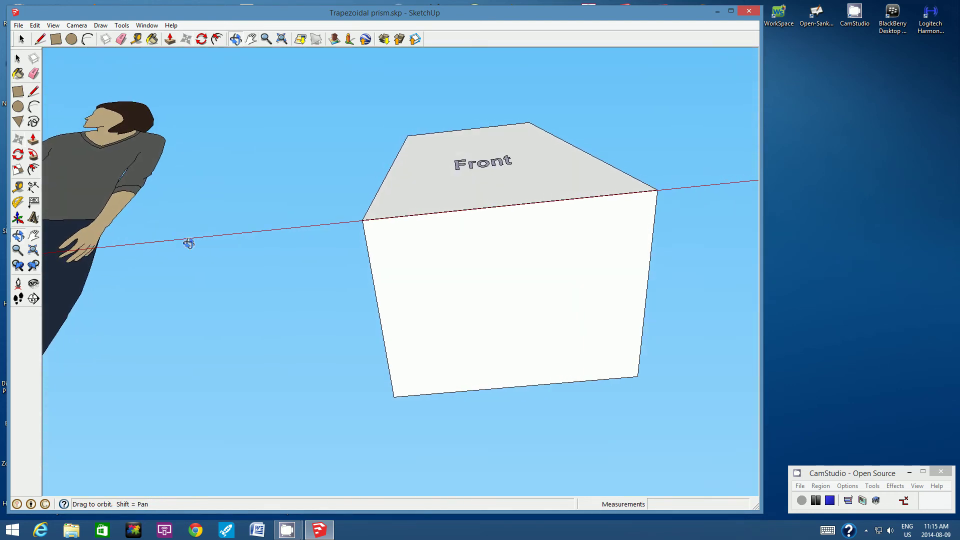
pyautogui.click(33, 217)
pyautogui.write('Bottom')
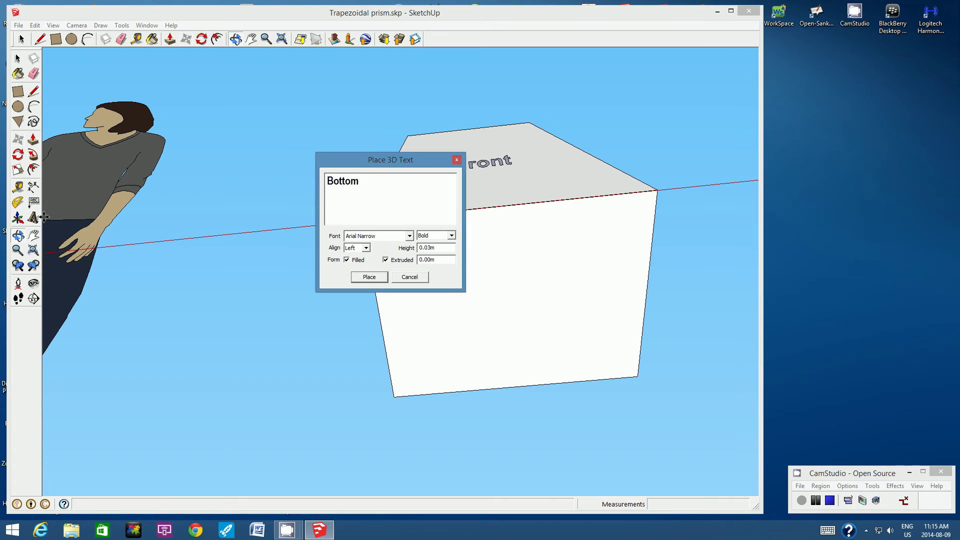
pyautogui.click(370, 277)
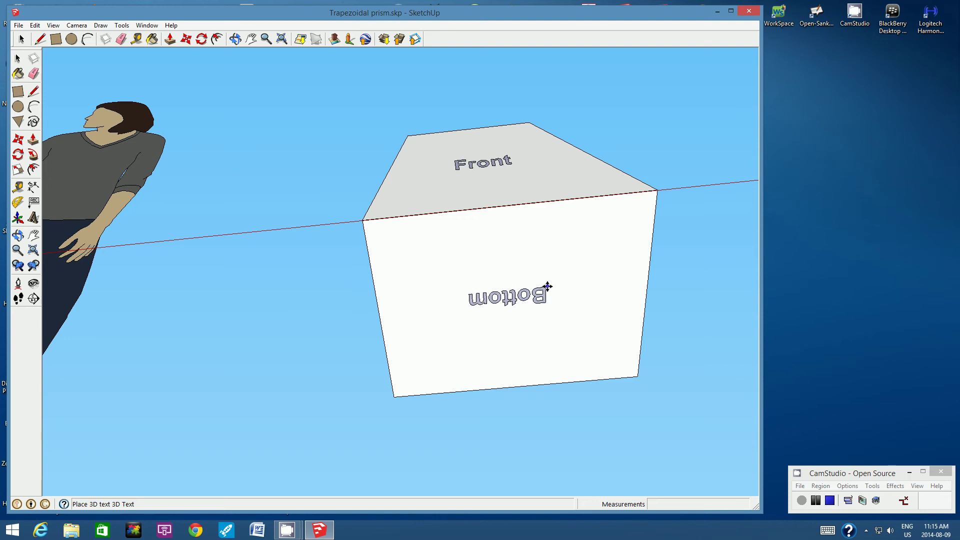
pyautogui.click(548, 286)
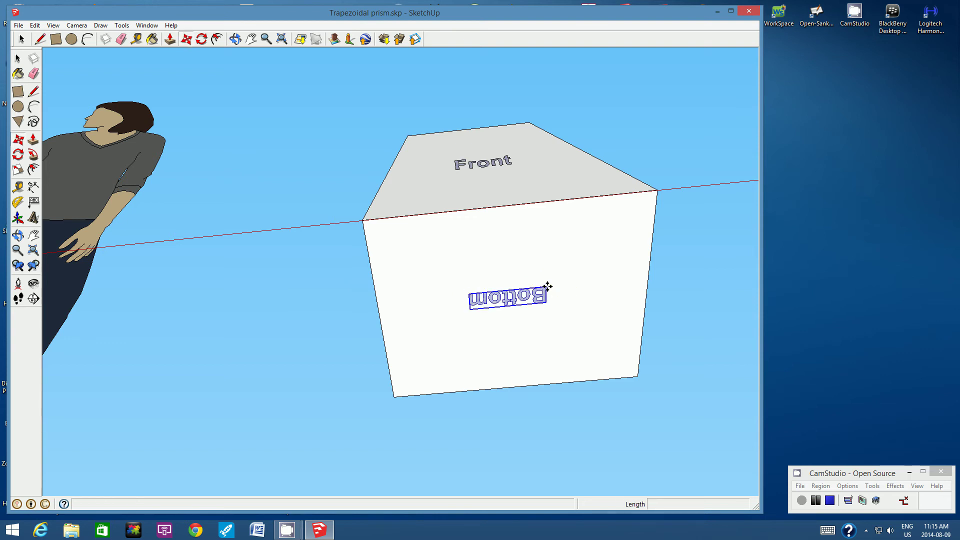
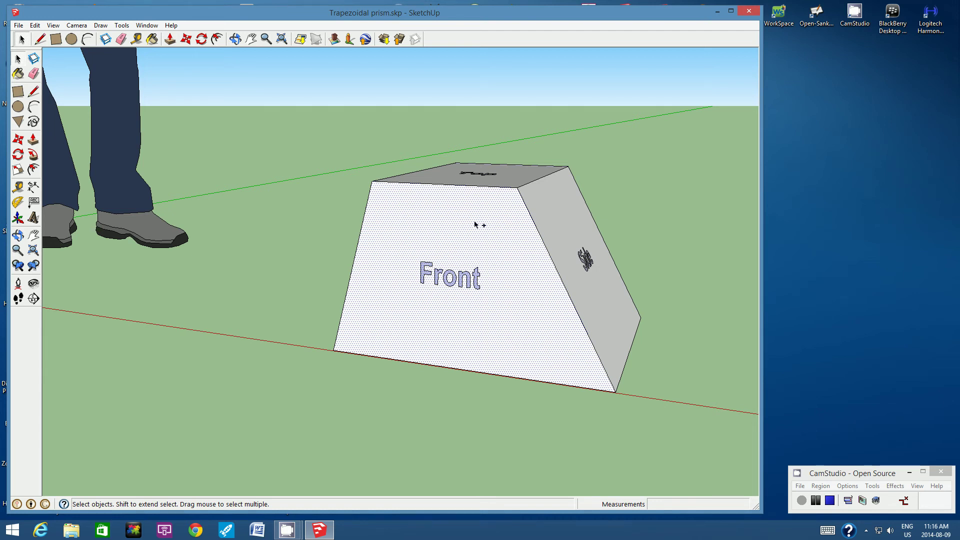
# - Group the Front trapezoid face together with its "Front" text and its four boundary edges
pyautogui.click(425, 272)
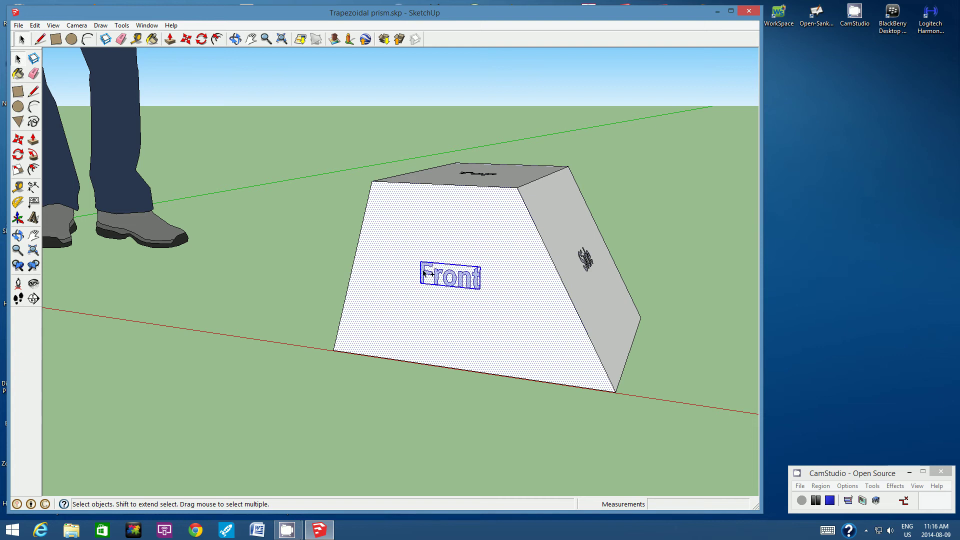
pyautogui.keyDown('ctrl'); pyautogui.click(360, 251); pyautogui.keyUp('ctrl')
pyautogui.keyDown('ctrl'); pyautogui.click(425, 184); pyautogui.keyUp('ctrl')
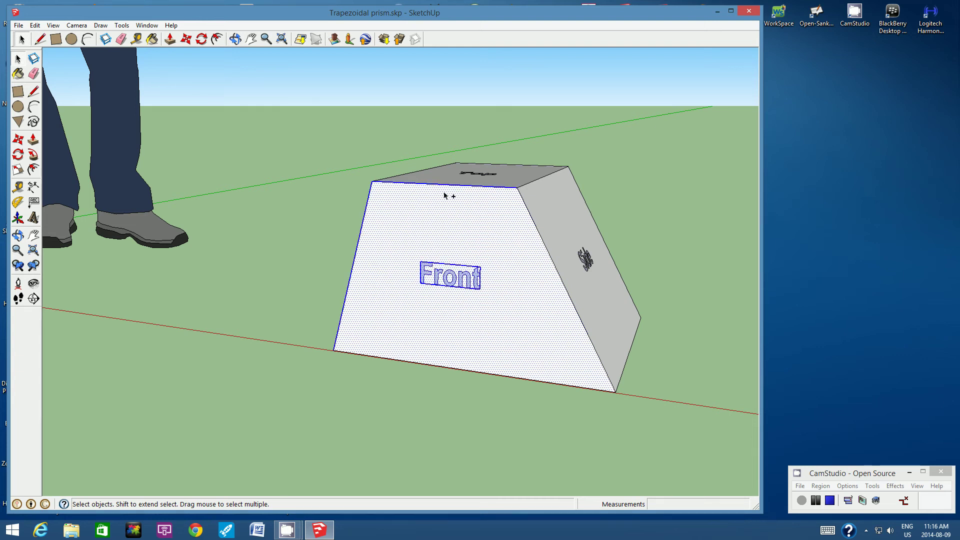
pyautogui.keyDown('ctrl'); pyautogui.click(552, 261); pyautogui.keyUp('ctrl')
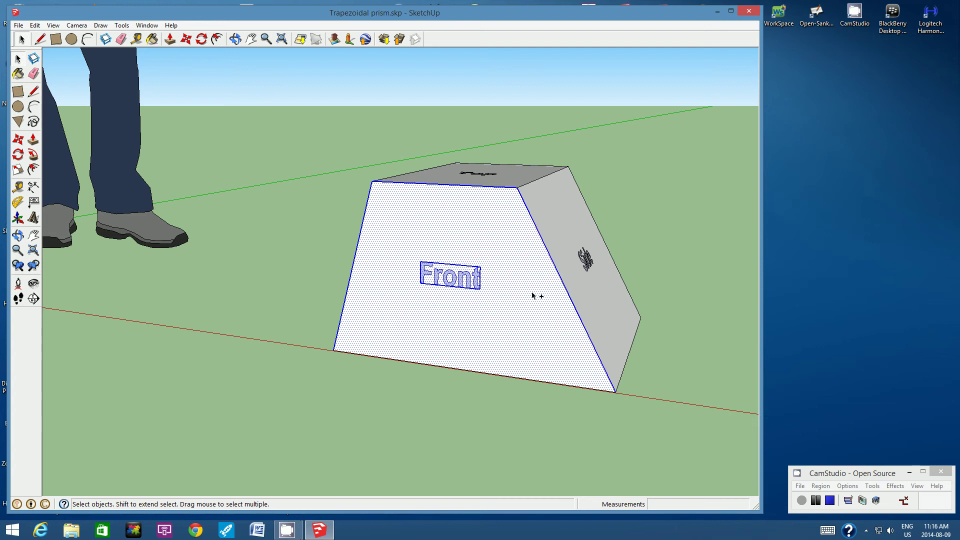
pyautogui.keyDown('ctrl'); pyautogui.click(470, 371); pyautogui.keyUp('ctrl')
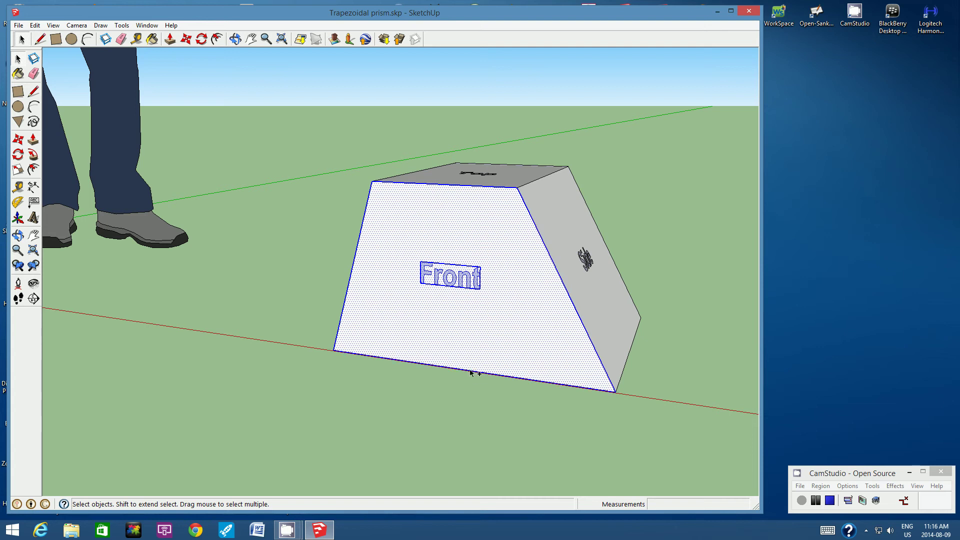
pyautogui.rightClick(518, 294)
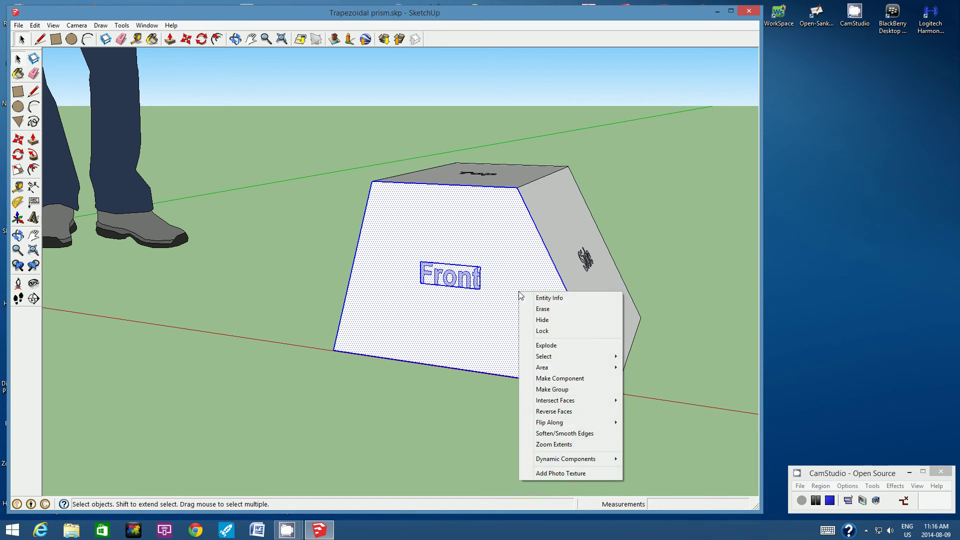
pyautogui.click(588, 393)
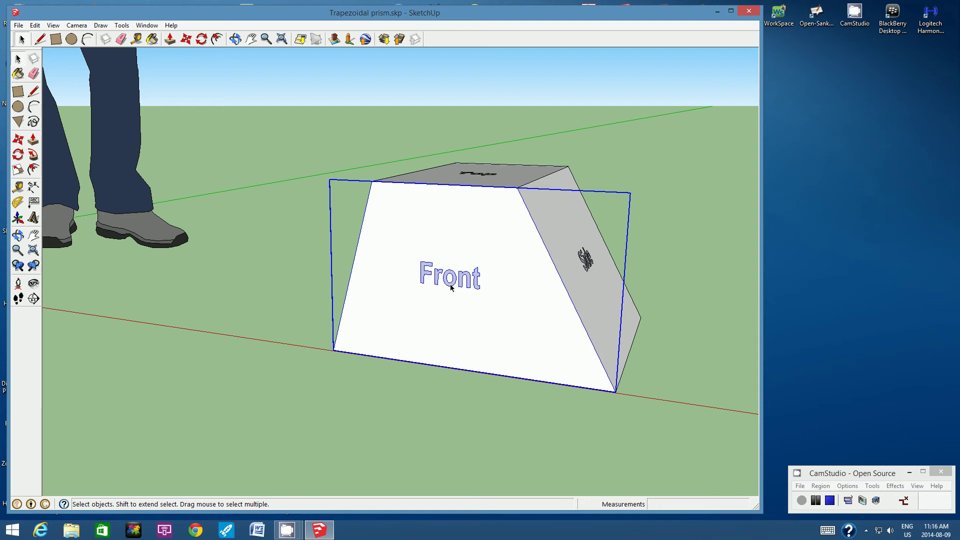
# - Group the sloping face to the right of the Front face together with its "Side" text and its four boundary edges
pyautogui.click(235, 39)
pyautogui.moveTo(707, 248); pyautogui.dragTo(545, 270)
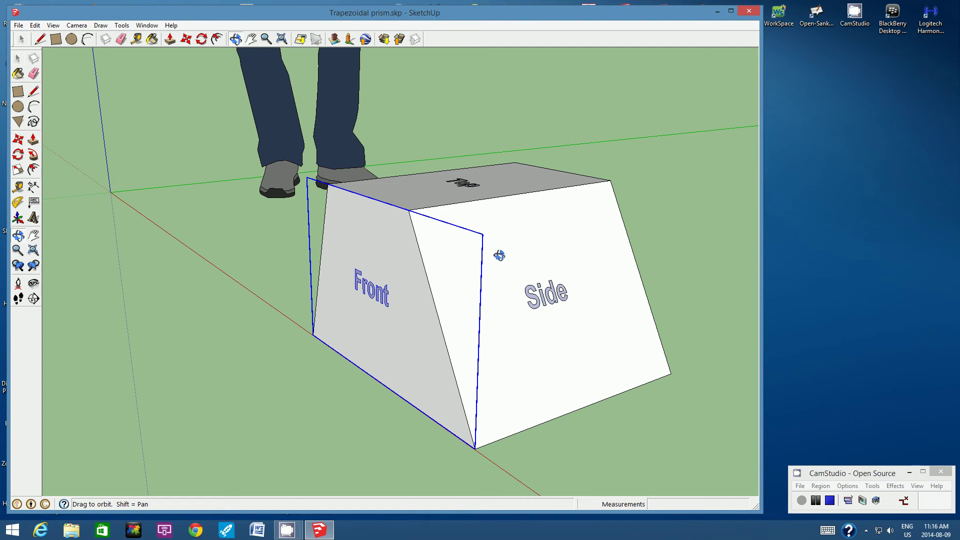
pyautogui.click(21, 40)
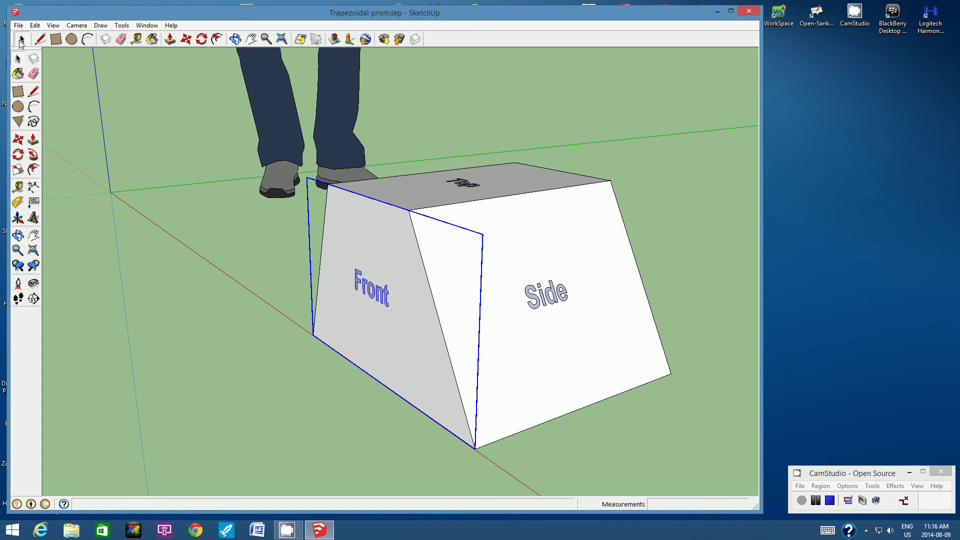
pyautogui.click(599, 263)
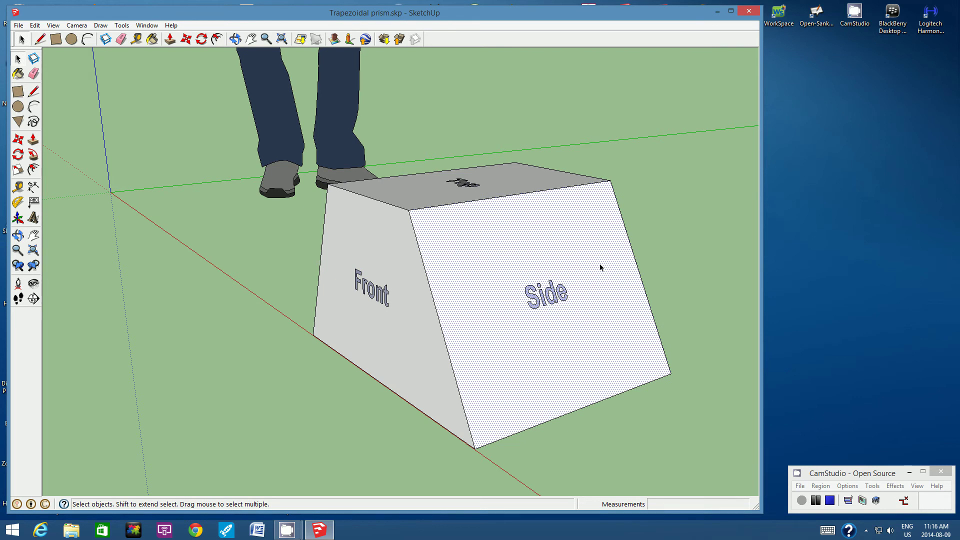
pyautogui.keyDown('ctrl'); pyautogui.click(530, 292); pyautogui.keyUp('ctrl')
pyautogui.keyDown('ctrl'); pyautogui.click(433, 301); pyautogui.keyUp('ctrl')
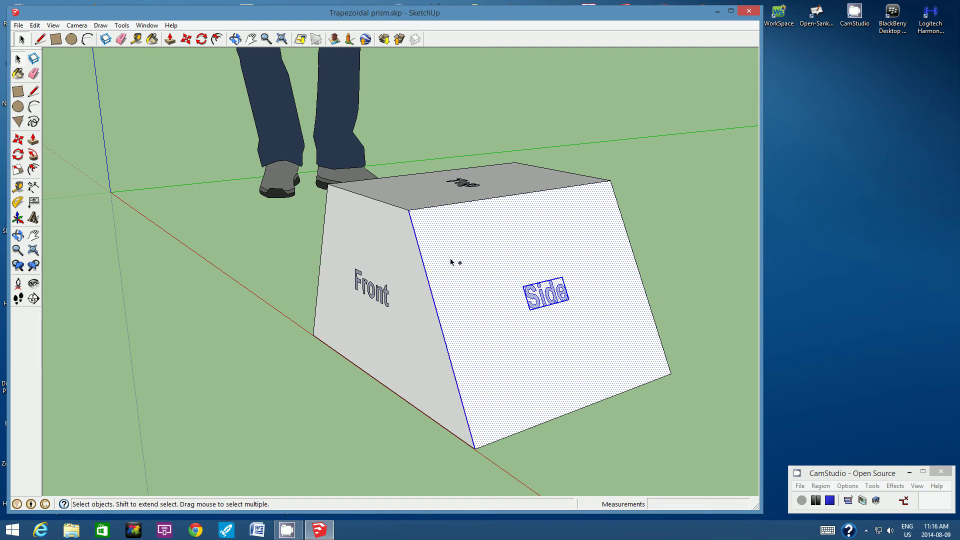
pyautogui.keyDown('ctrl'); pyautogui.click(462, 204); pyautogui.keyUp('ctrl')
pyautogui.keyDown('ctrl'); pyautogui.click(634, 249); pyautogui.keyUp('ctrl')
pyautogui.keyDown('ctrl'); pyautogui.click(614, 396); pyautogui.keyUp('ctrl')
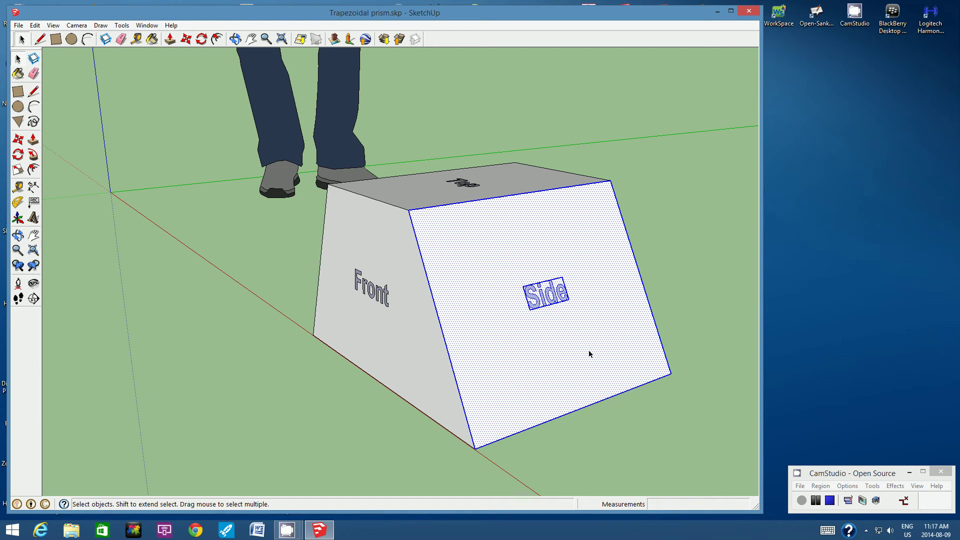
pyautogui.rightClick(588, 324)
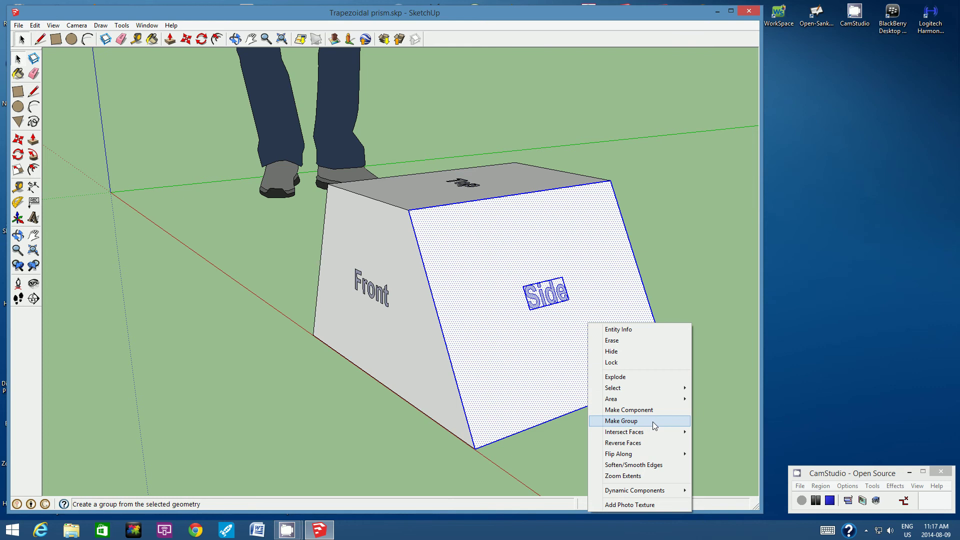
pyautogui.click(621, 421)
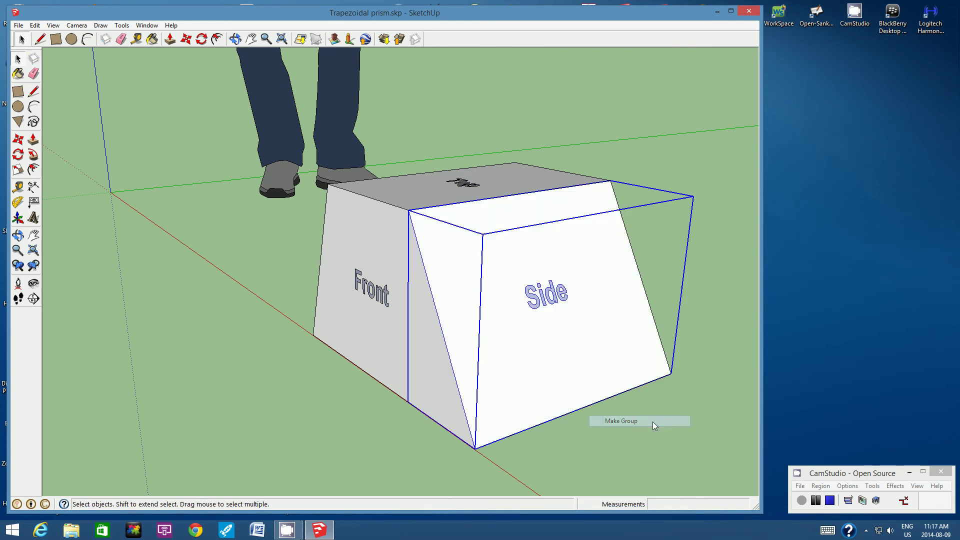
# - Group the Back trapezoid face together with its "Back" text and its four boundary edges
pyautogui.click(237, 39)
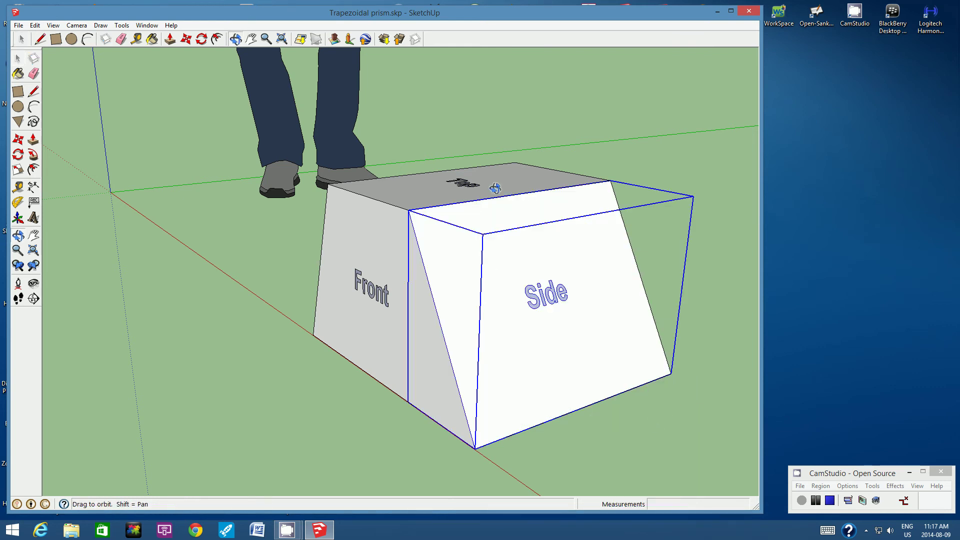
pyautogui.moveTo(592, 251); pyautogui.dragTo(409, 254)
pyautogui.moveTo(598, 287); pyautogui.dragTo(364, 240)
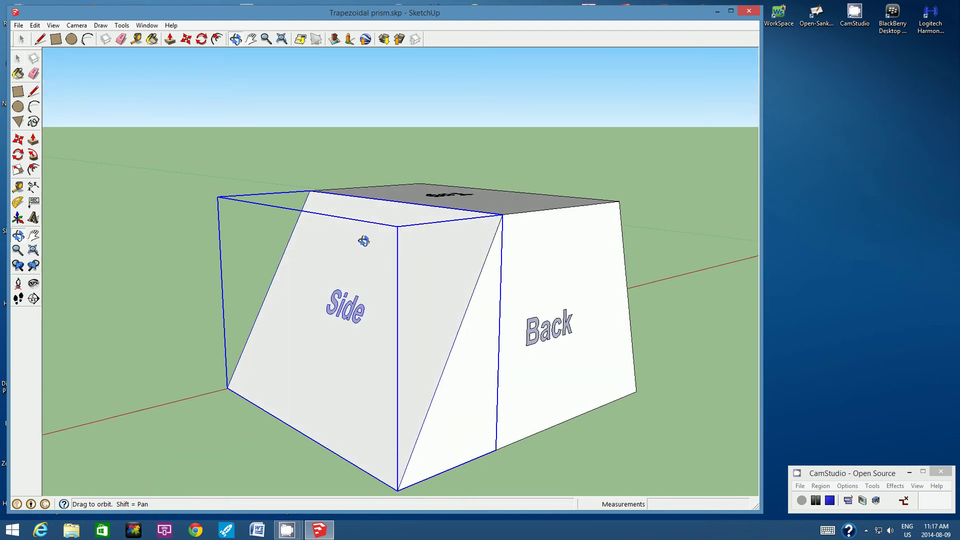
pyautogui.click(22, 39)
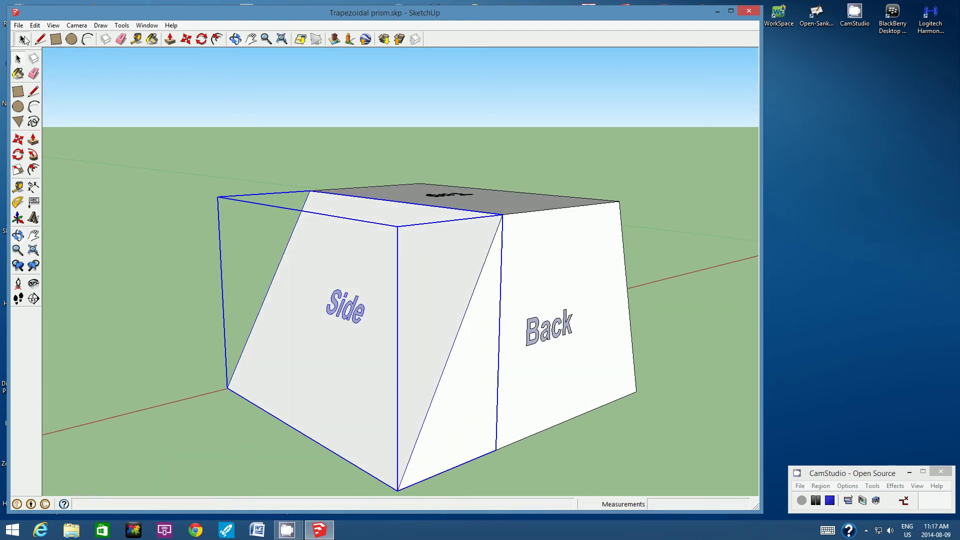
pyautogui.click(583, 254)
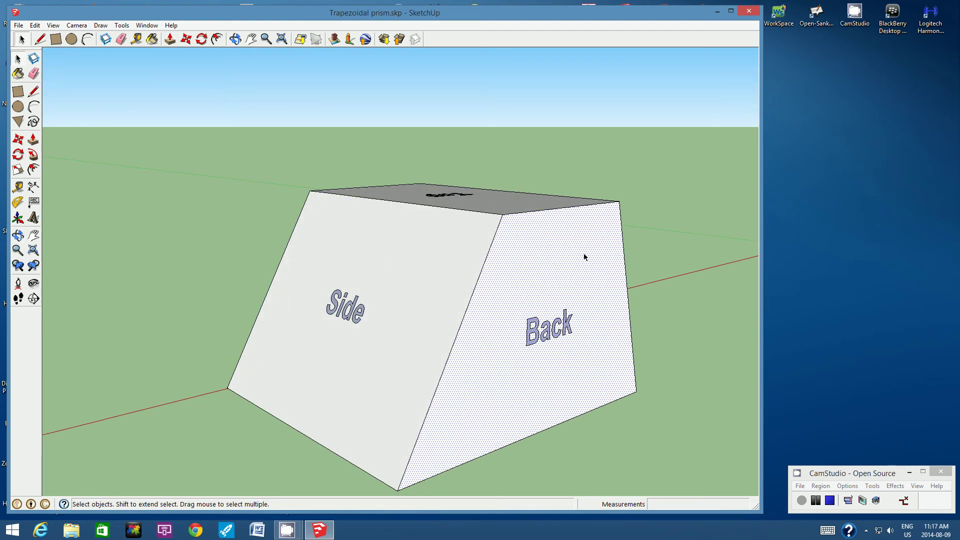
pyautogui.keyDown('ctrl'); pyautogui.click(553, 326); pyautogui.keyUp('ctrl')
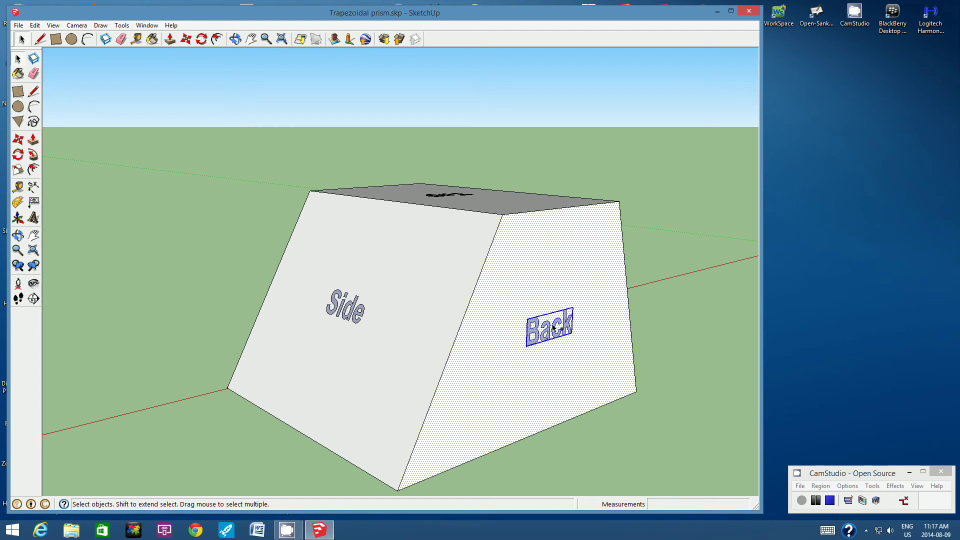
pyautogui.keyDown('ctrl'); pyautogui.click(469, 308); pyautogui.keyUp('ctrl')
pyautogui.keyDown('ctrl'); pyautogui.click(526, 214); pyautogui.keyUp('ctrl')
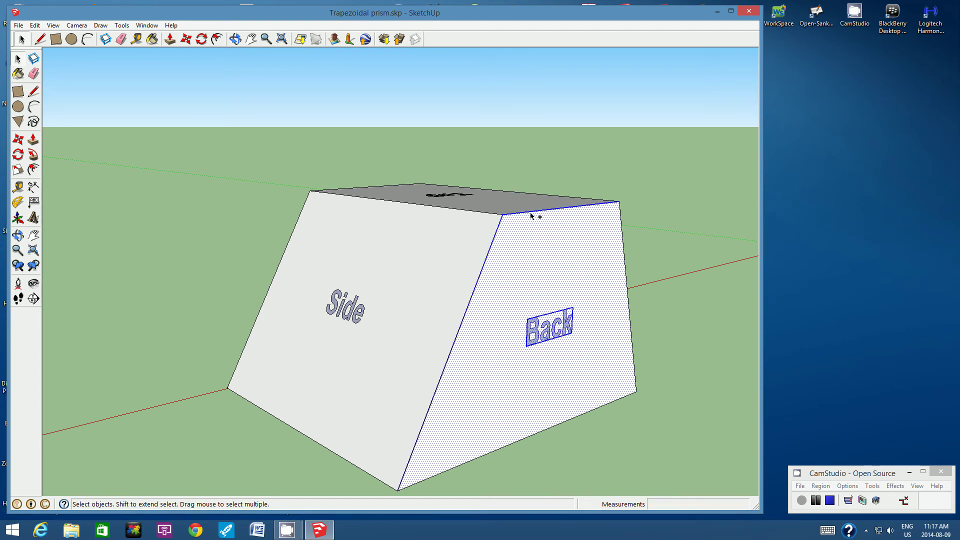
pyautogui.keyDown('ctrl'); pyautogui.click(628, 290); pyautogui.keyUp('ctrl')
pyautogui.keyDown('ctrl'); pyautogui.click(576, 419); pyautogui.keyUp('ctrl')
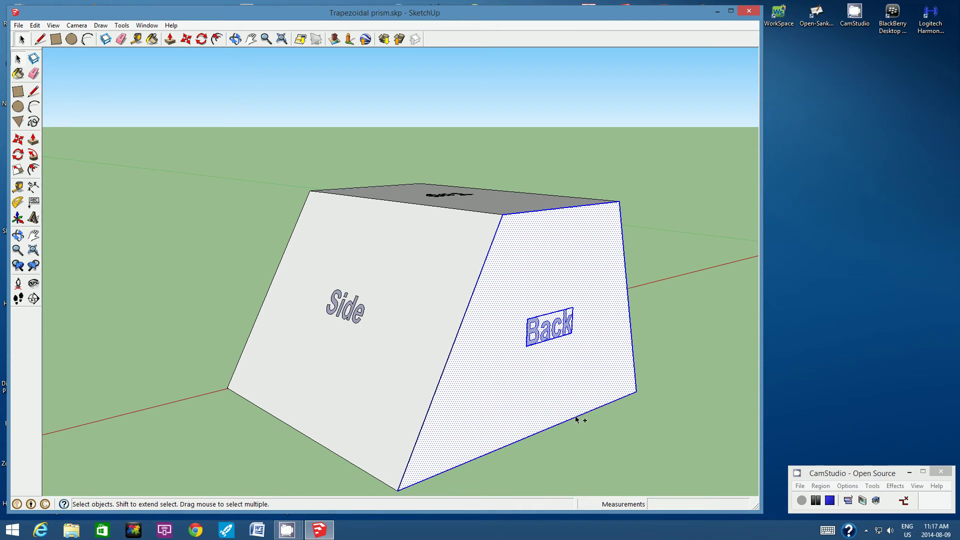
pyautogui.rightClick(558, 260)
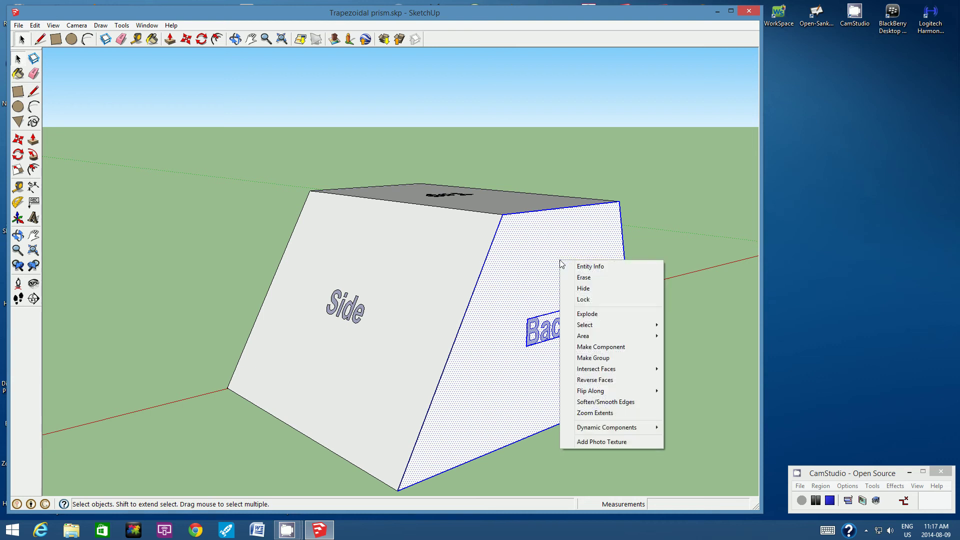
pyautogui.click(628, 357)
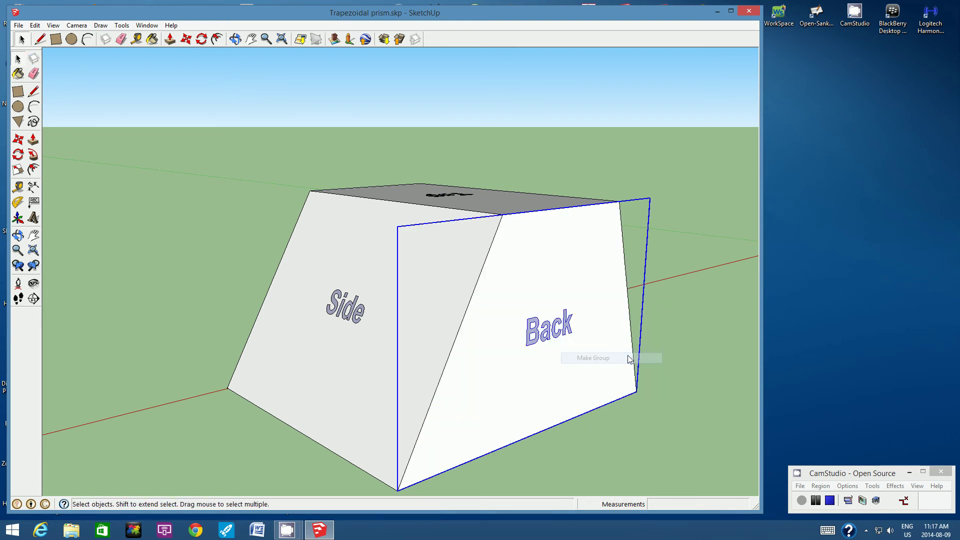
# - Group the remaining sloping face, to the right of the Back face, together with its "Side" text and its four boundary edges
pyautogui.click(230, 39)
pyautogui.moveTo(508, 242); pyautogui.dragTo(370, 280)
pyautogui.press('space')
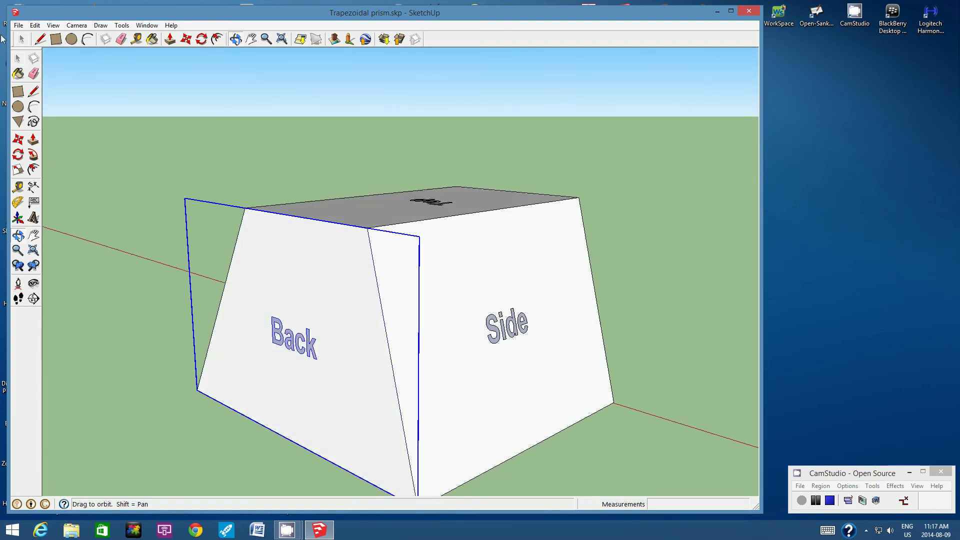
pyautogui.click(498, 257)
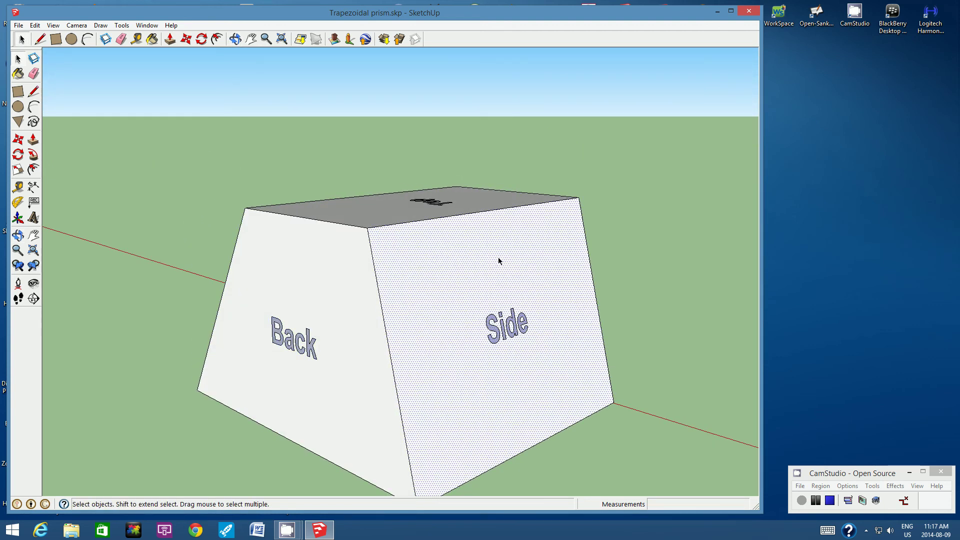
pyautogui.keyDown('ctrl'); pyautogui.click(492, 321); pyautogui.keyUp('ctrl')
pyautogui.keyDown('ctrl'); pyautogui.click(382, 314); pyautogui.keyUp('ctrl')
pyautogui.keyDown('ctrl'); pyautogui.click(442, 220); pyautogui.keyUp('ctrl')
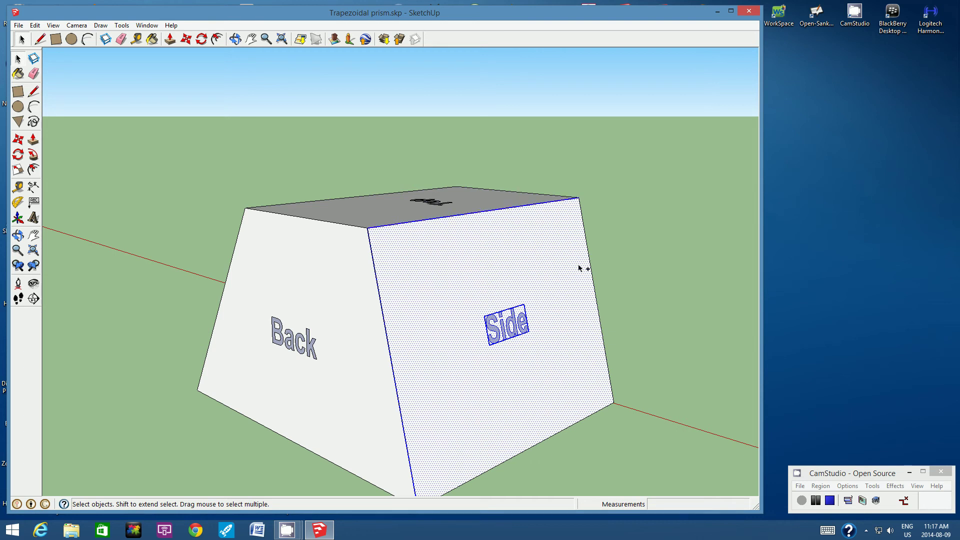
pyautogui.keyDown('ctrl'); pyautogui.click(594, 284); pyautogui.keyUp('ctrl')
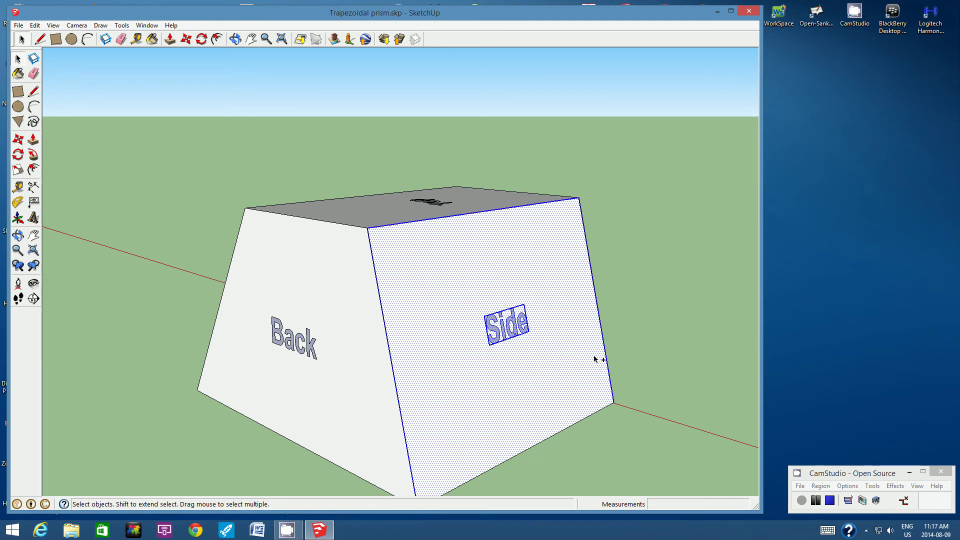
pyautogui.keyDown('ctrl'); pyautogui.click(585, 419); pyautogui.keyUp('ctrl')
pyautogui.rightClick(499, 268)
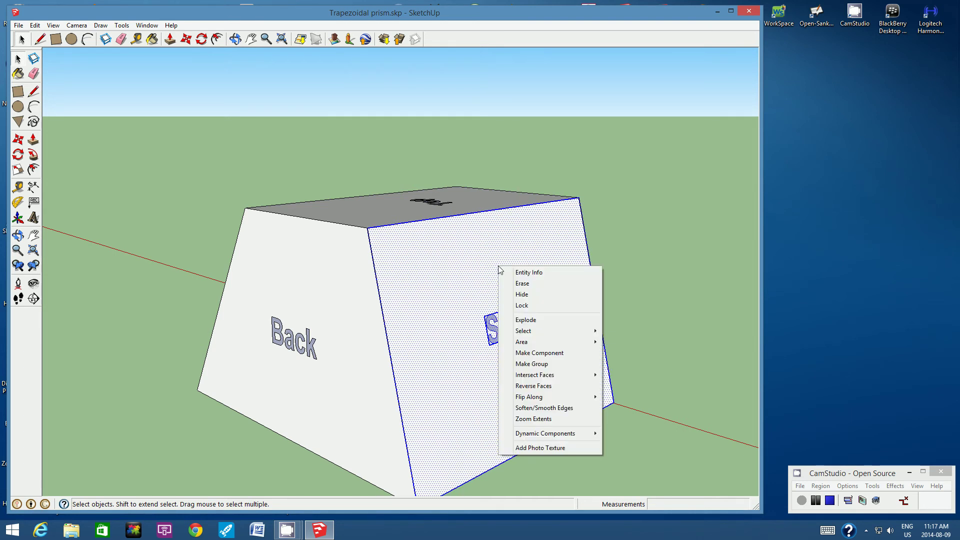
pyautogui.click(560, 371)
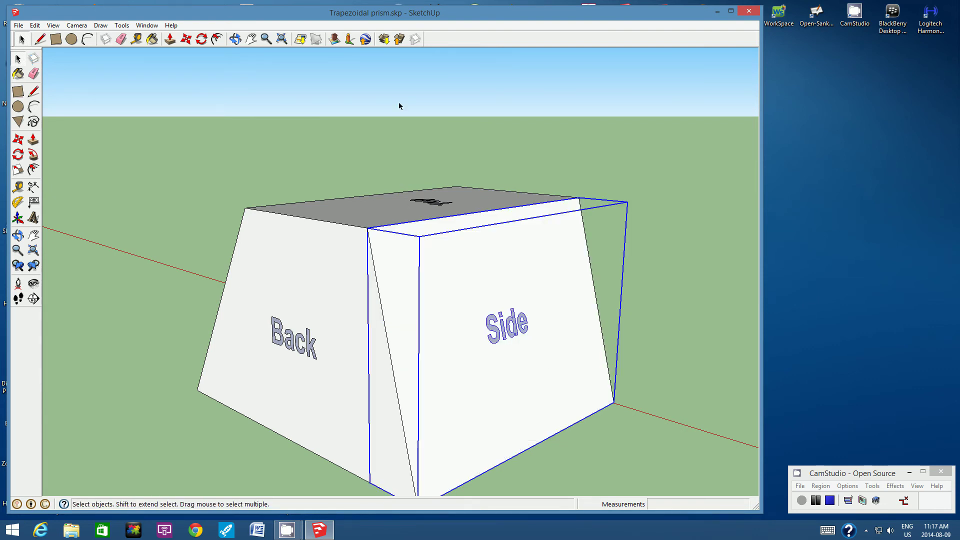
# - Group the Top face together with its "Top" text and its four boundary edges
pyautogui.click(233, 40)
pyautogui.moveTo(458, 203); pyautogui.dragTo(440, 286)
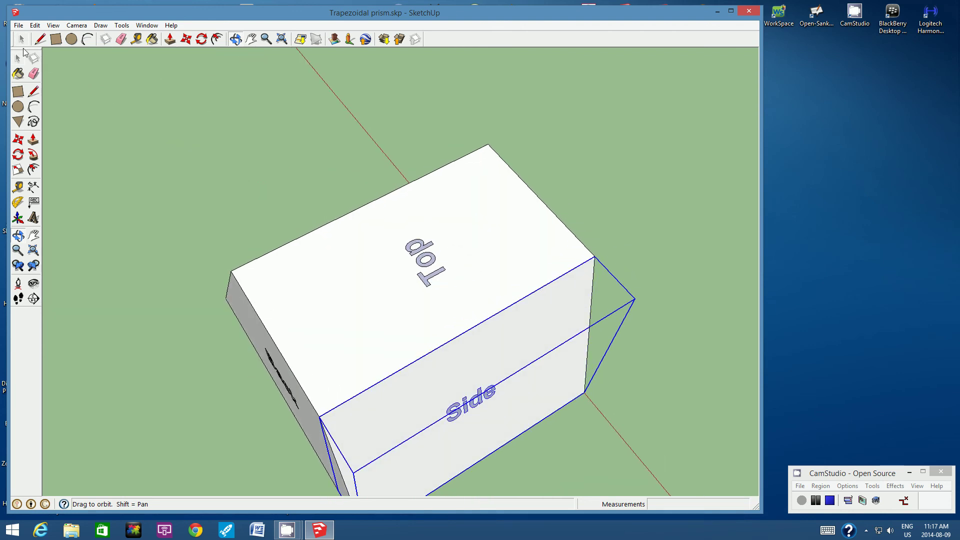
pyautogui.click(22, 39)
pyautogui.click(334, 289)
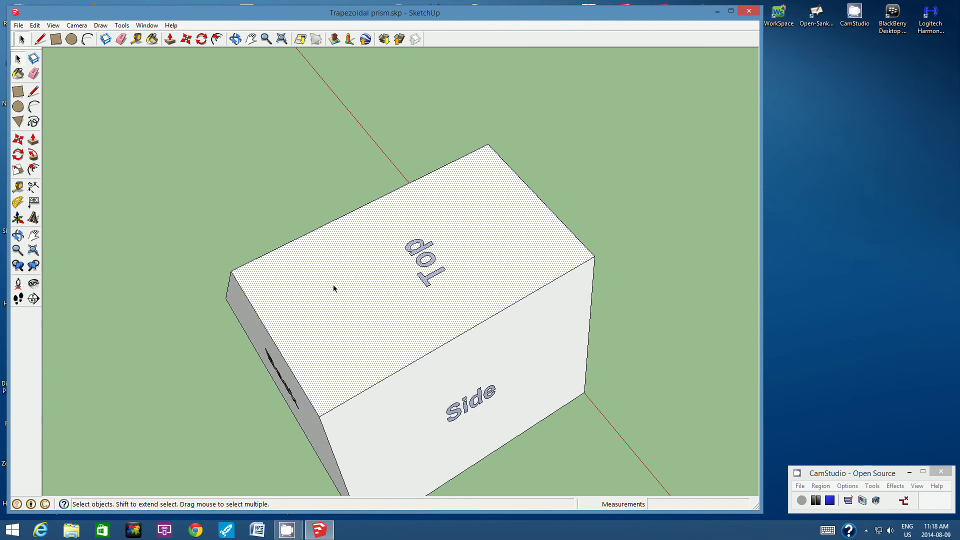
pyautogui.keyDown('ctrl'); pyautogui.click(415, 255); pyautogui.keyUp('ctrl')
pyautogui.keyDown('ctrl'); pyautogui.click(252, 305); pyautogui.keyUp('ctrl')
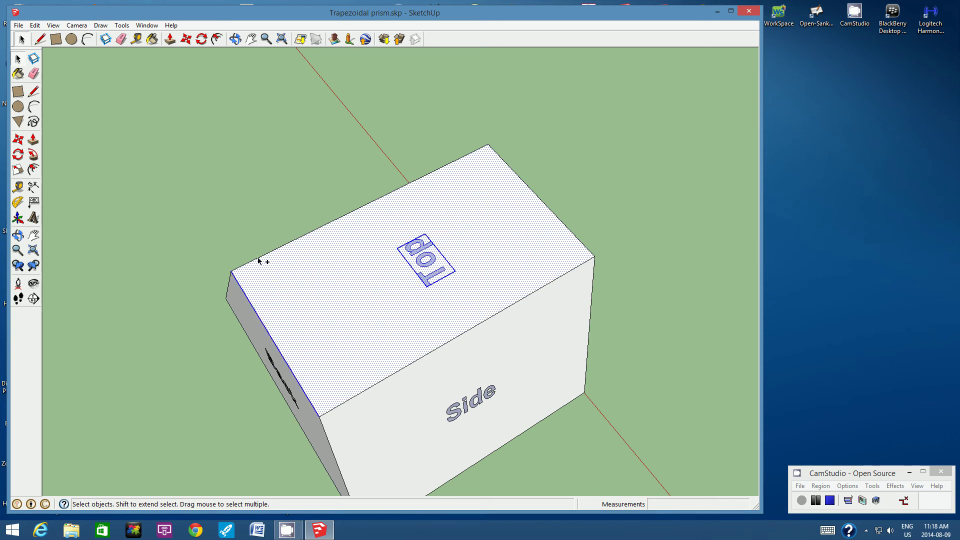
pyautogui.keyDown('ctrl'); pyautogui.click(258, 259); pyautogui.keyUp('ctrl')
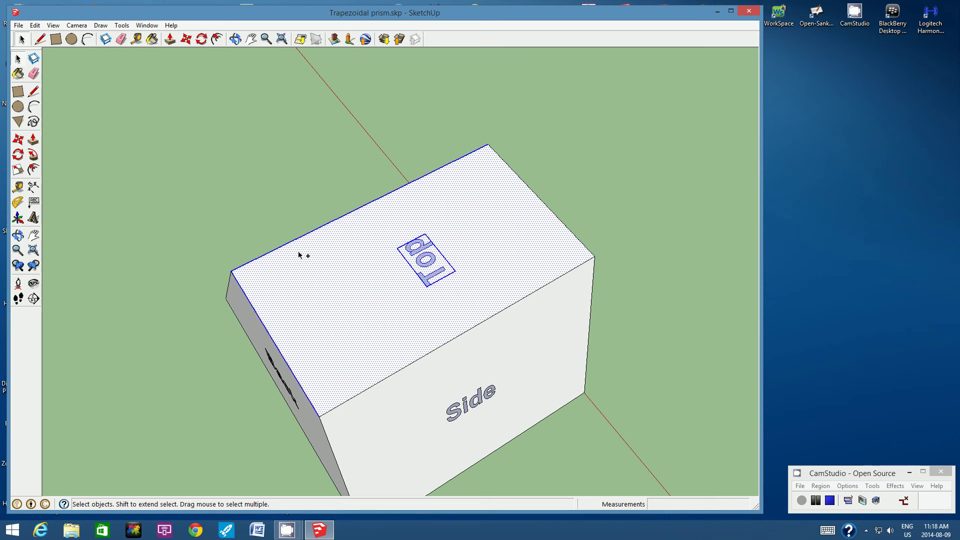
pyautogui.keyDown('ctrl'); pyautogui.click(553, 215); pyautogui.keyUp('ctrl')
pyautogui.keyDown('ctrl'); pyautogui.click(542, 288); pyautogui.keyUp('ctrl')
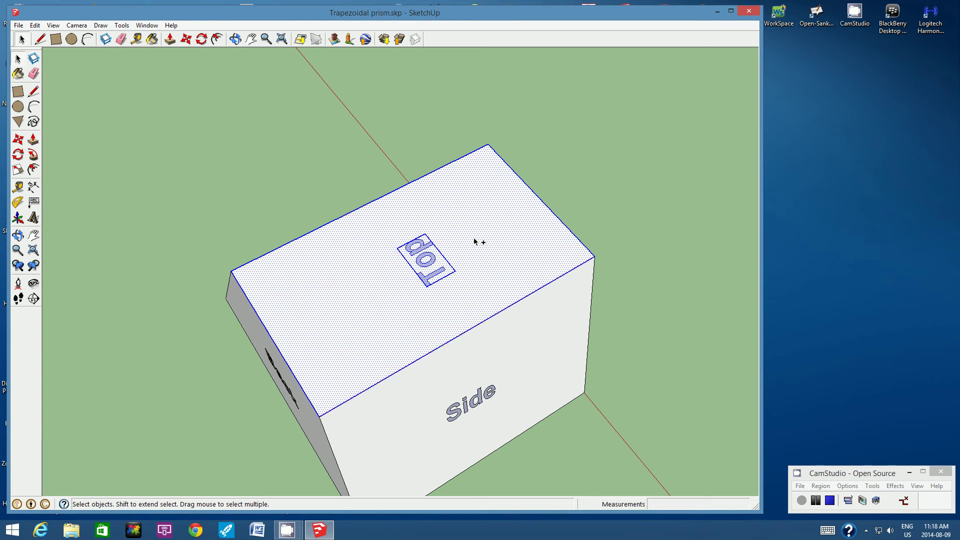
pyautogui.rightClick(465, 225)
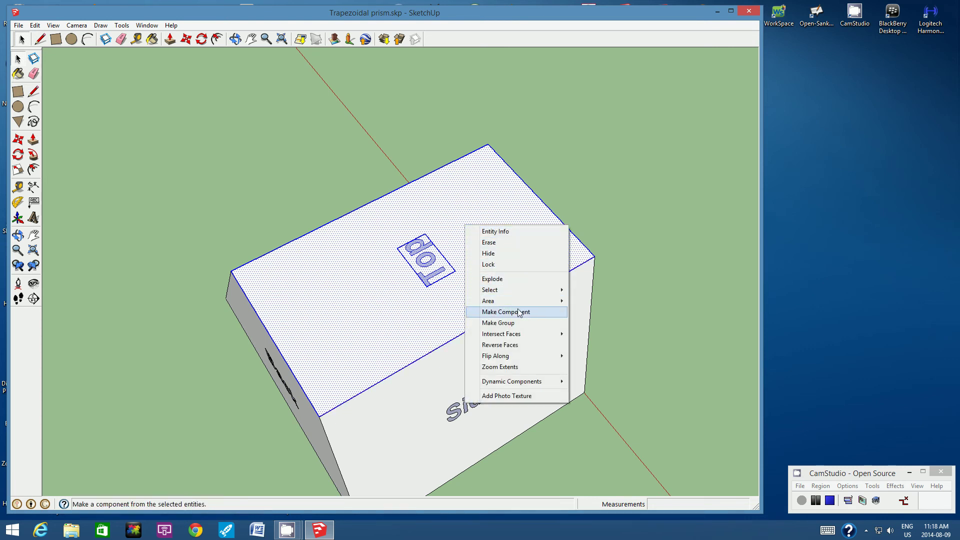
pyautogui.click(521, 323)
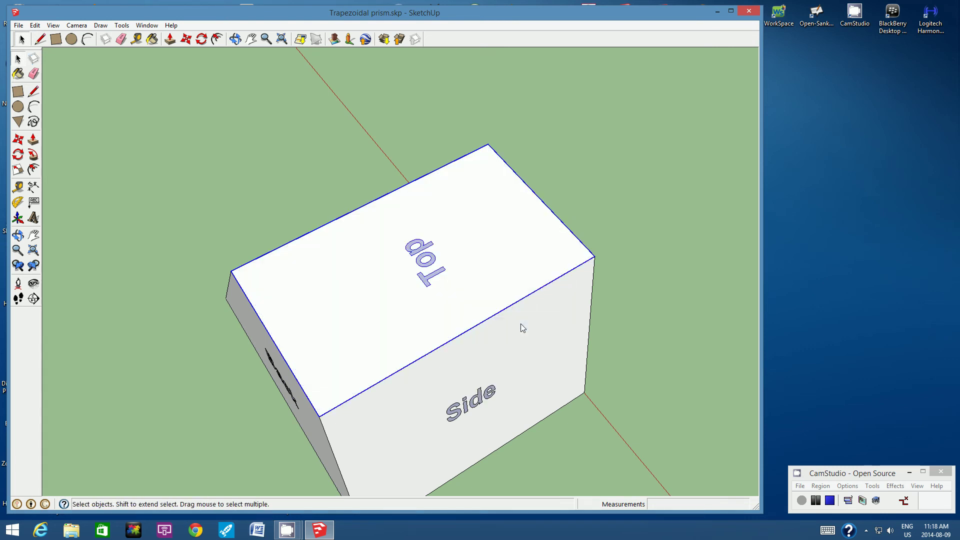
# - Save the trapezoidal prism model under its existing file name
pyautogui.click(235, 39)
pyautogui.moveTo(524, 237); pyautogui.dragTo(356, 158)
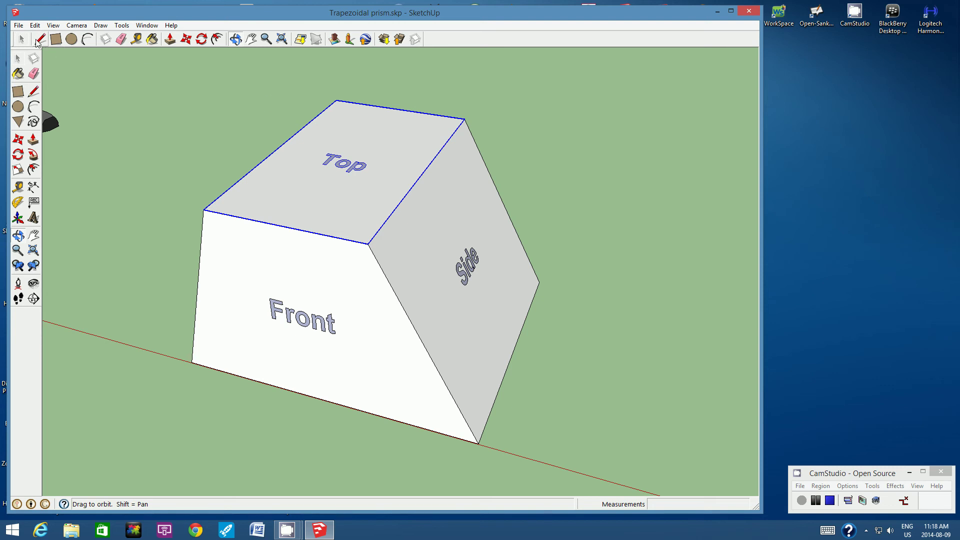
pyautogui.click(18, 25)
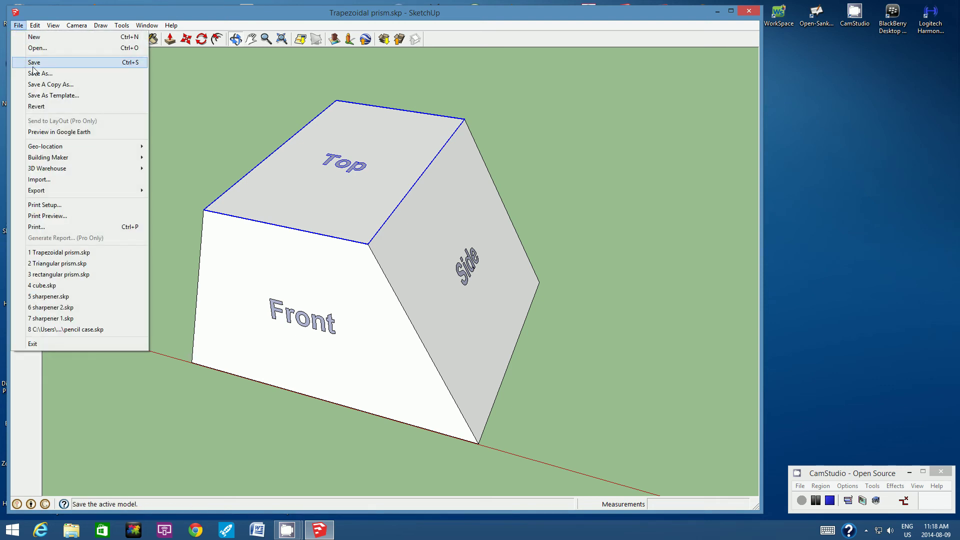
pyautogui.click(34, 62)
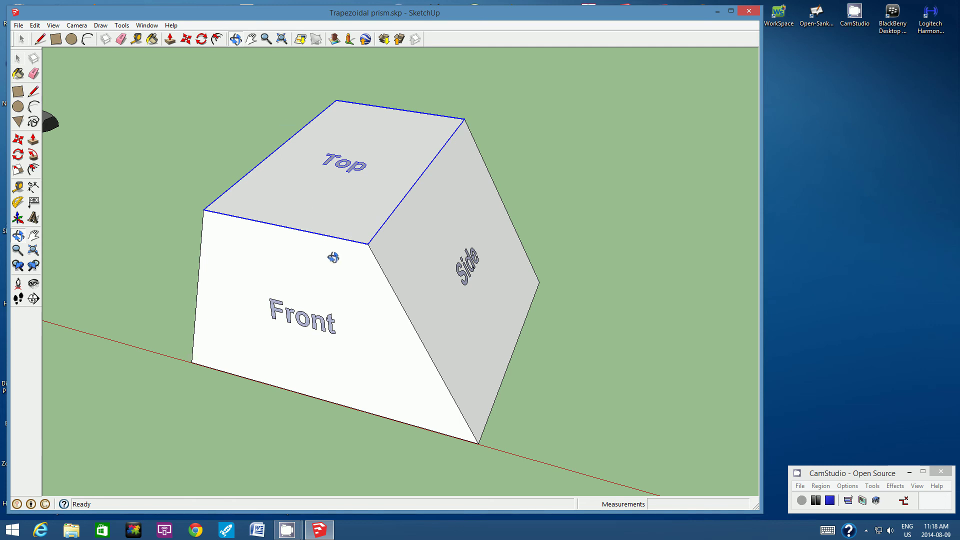
# - Rotate the Front face group outward 90° about its bottom edge to lay it flat on the ground
pyautogui.moveTo(332, 253); pyautogui.dragTo(328, 195)
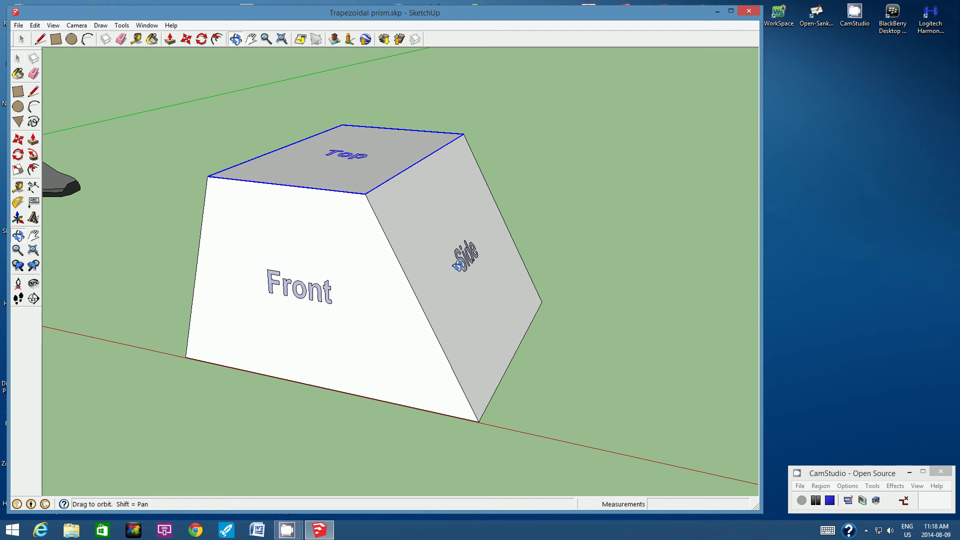
pyautogui.click(267, 40)
pyautogui.scroll(-5, 337, 261)
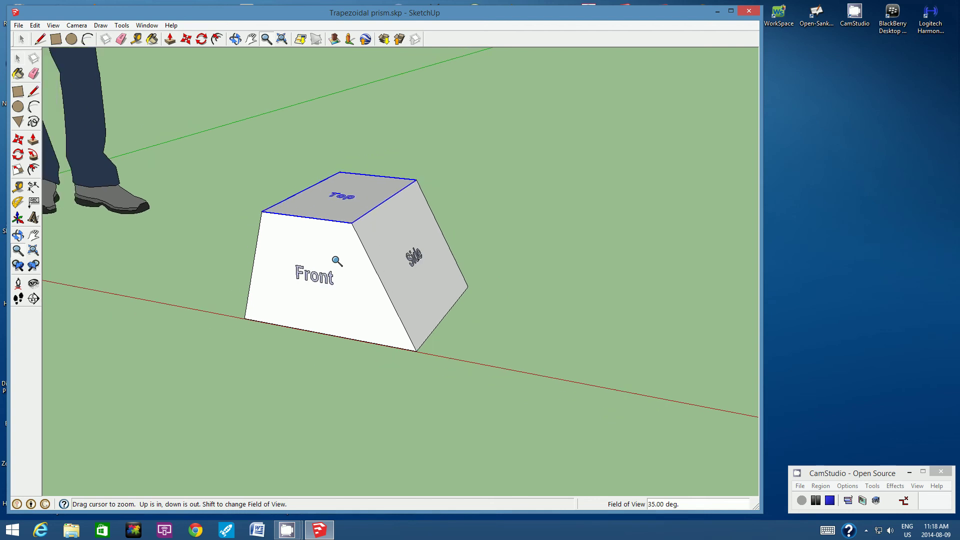
pyautogui.scroll(-1, 337, 261)
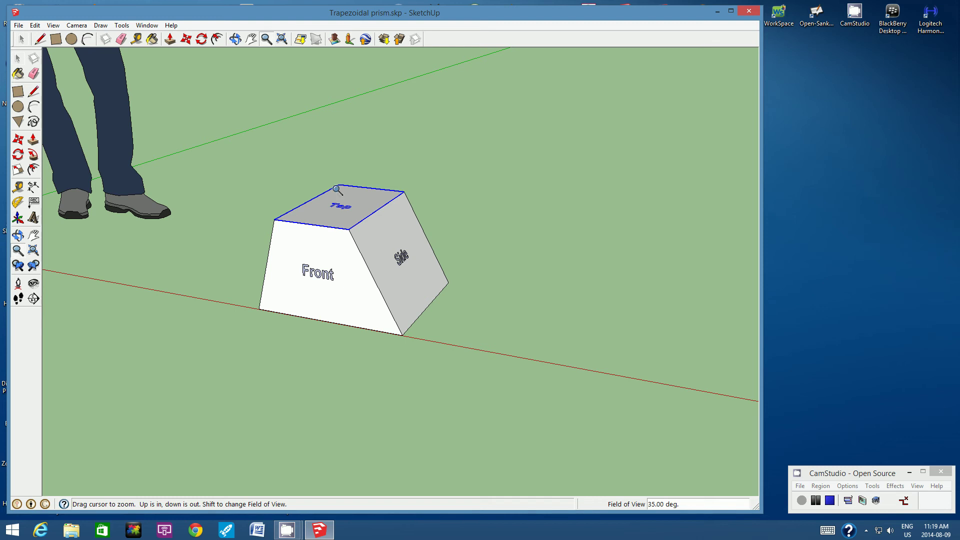
pyautogui.click(21, 39)
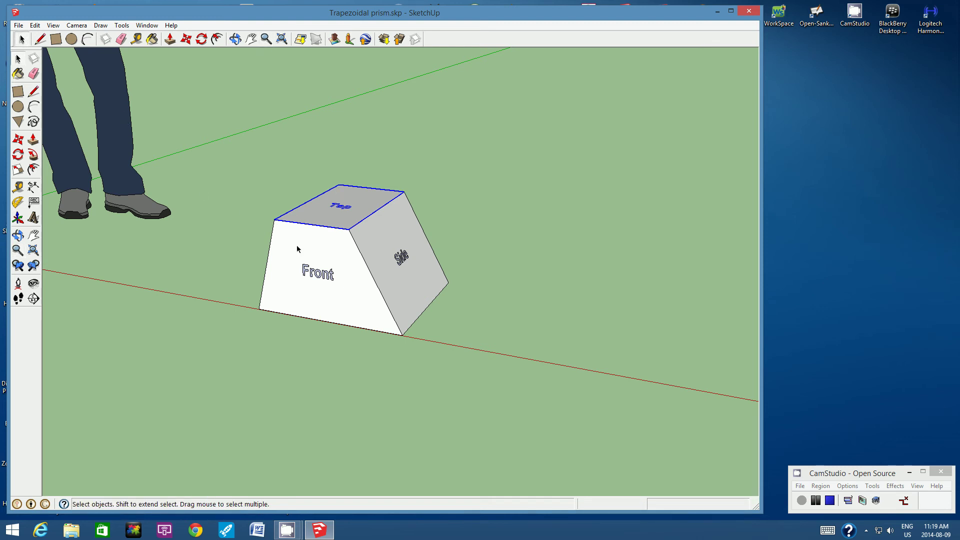
pyautogui.click(311, 256)
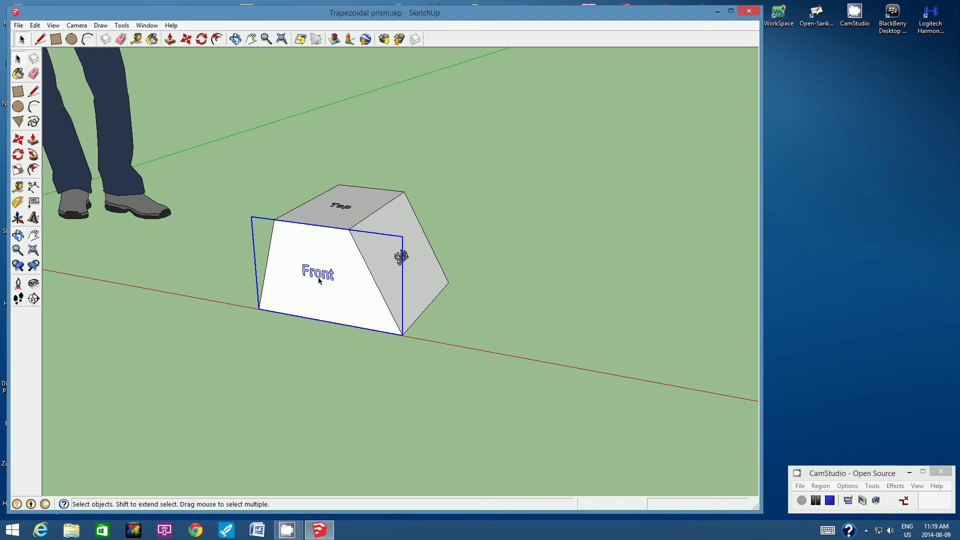
pyautogui.click(202, 39)
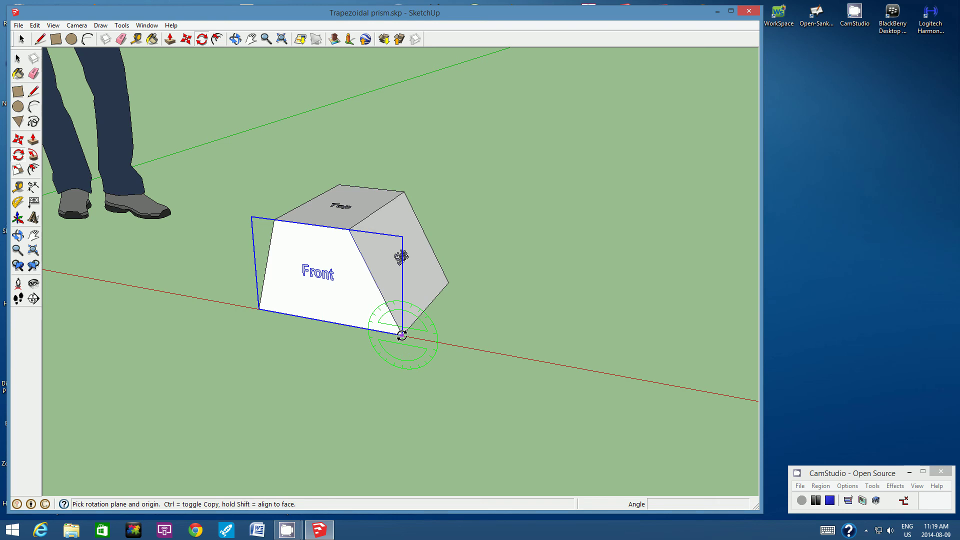
pyautogui.moveTo(402, 335); pyautogui.dragTo(257, 308)
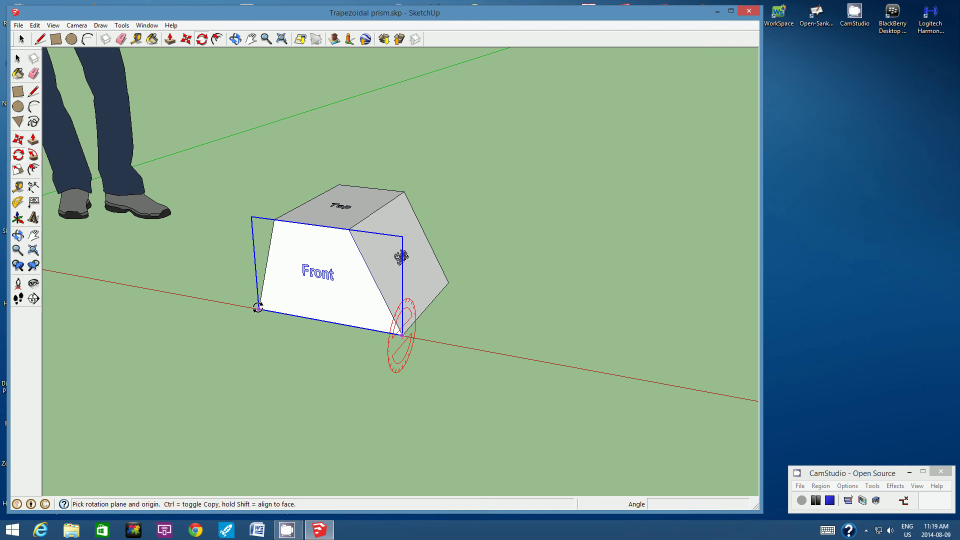
pyautogui.click(257, 308)
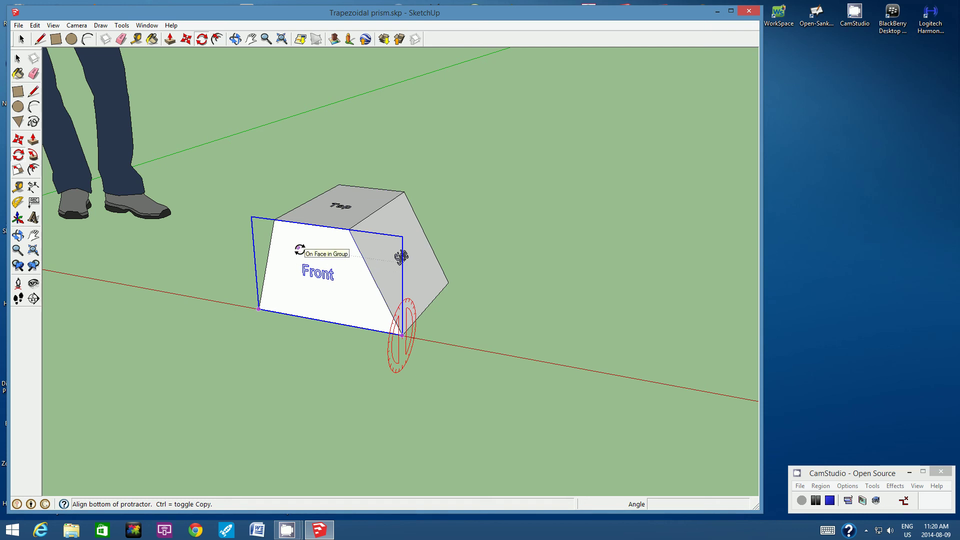
pyautogui.click(299, 250)
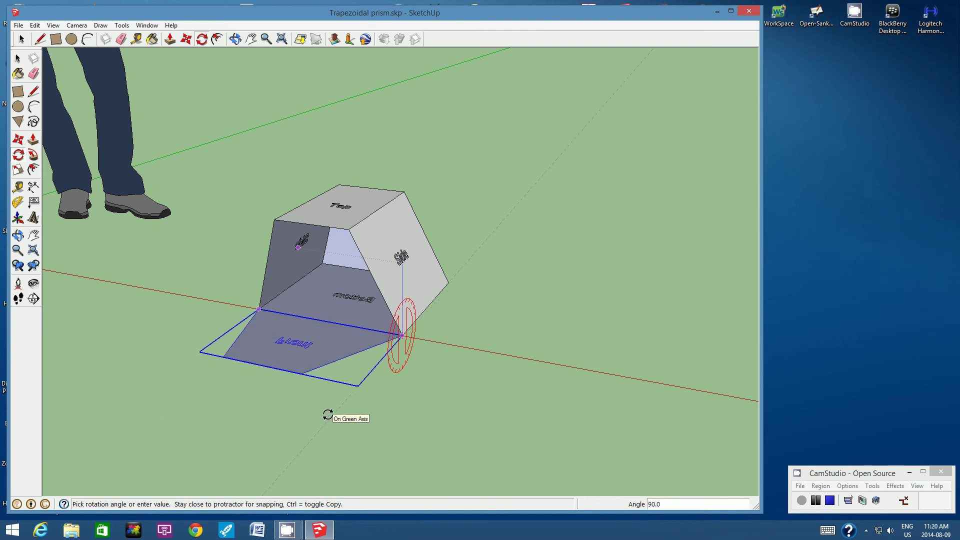
pyautogui.click(327, 414)
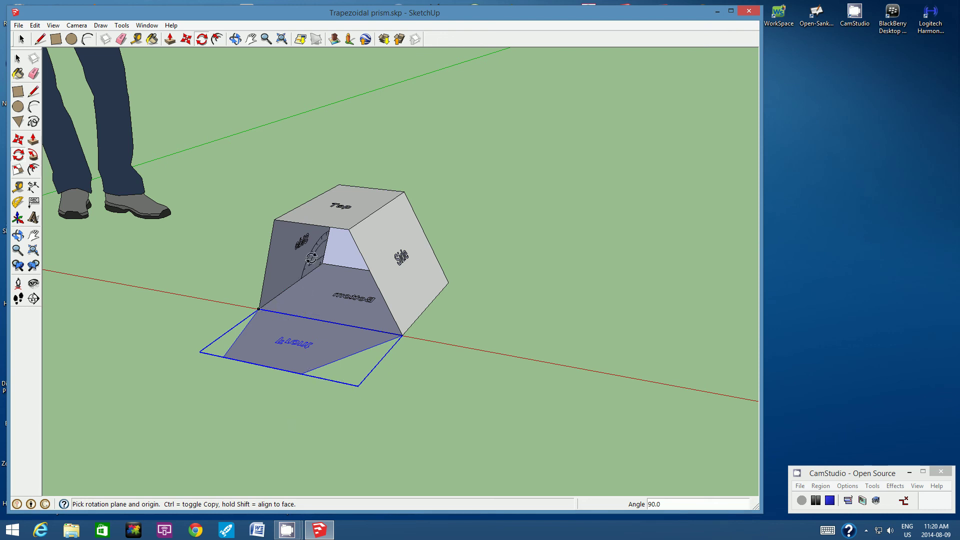
# - Rotate the sloping Side group to the right of the Front outward about 118.4° around its bottom edge to lie flat, level with the Bottom face
pyautogui.click(235, 39)
pyautogui.moveTo(379, 280); pyautogui.dragTo(309, 342)
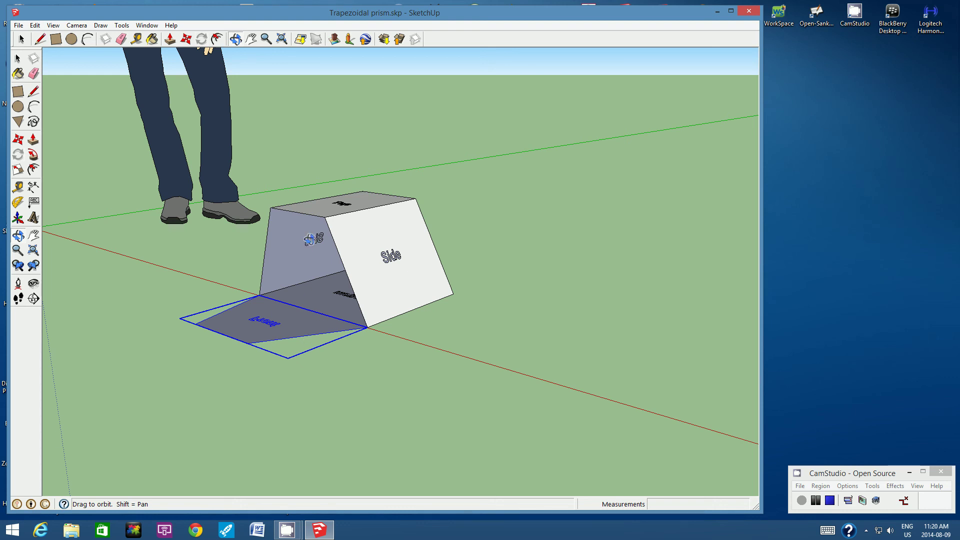
pyautogui.click(21, 39)
pyautogui.click(387, 235)
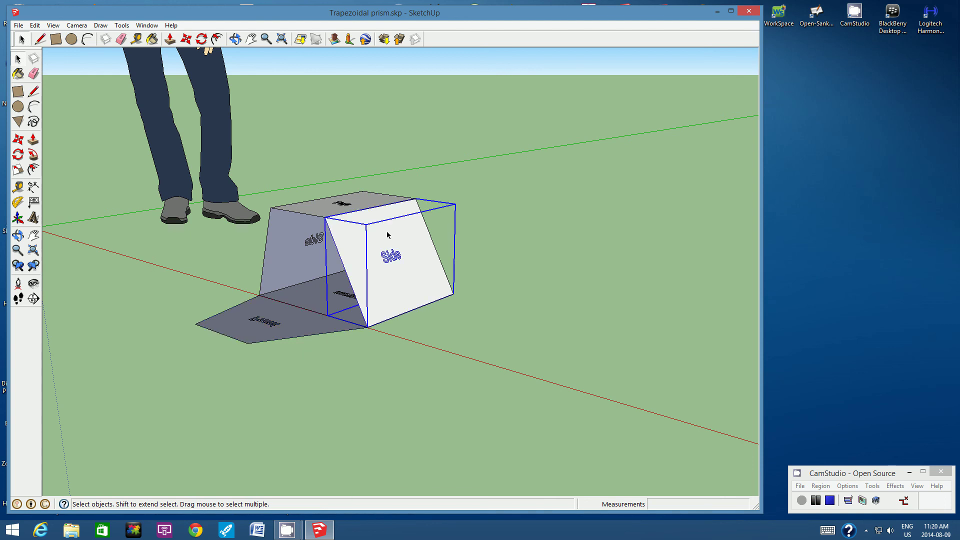
pyautogui.click(201, 38)
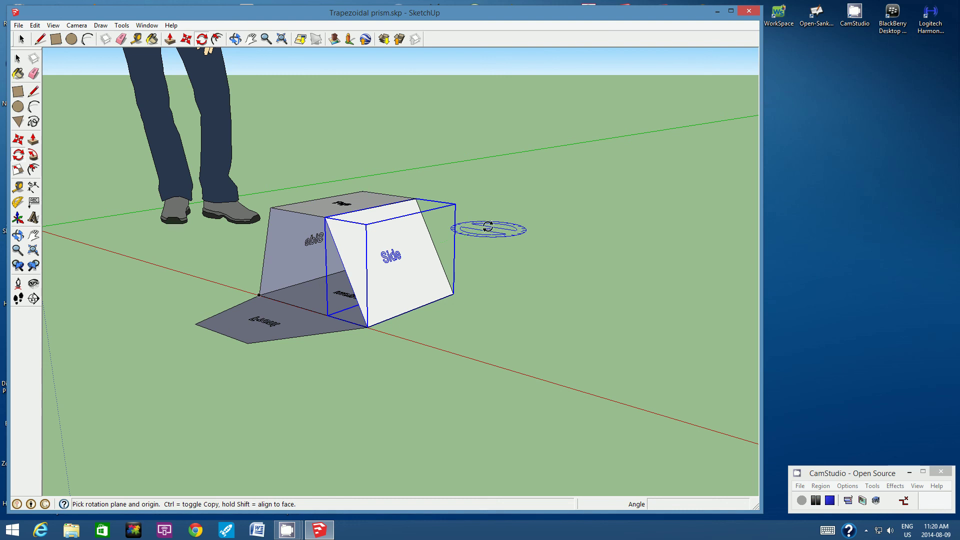
pyautogui.click(453, 294)
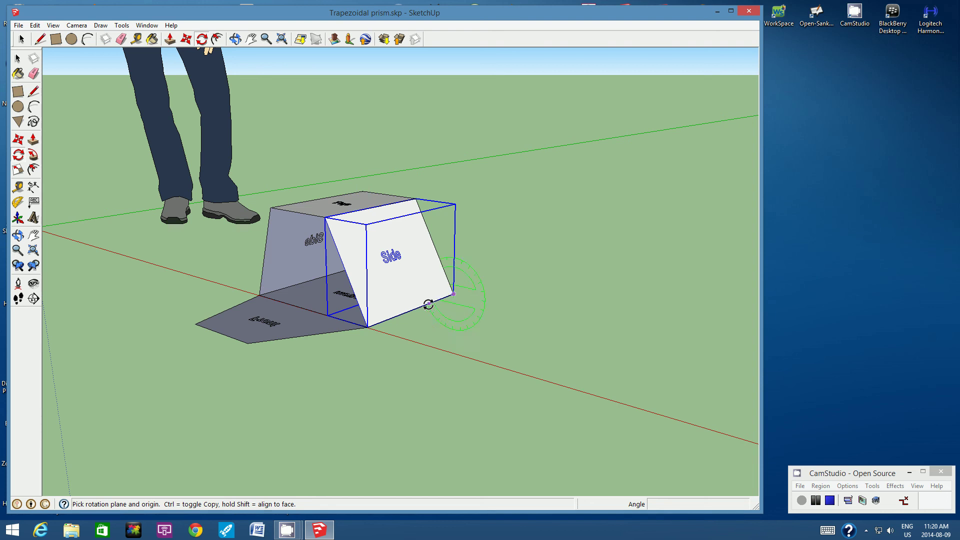
pyautogui.click(367, 326)
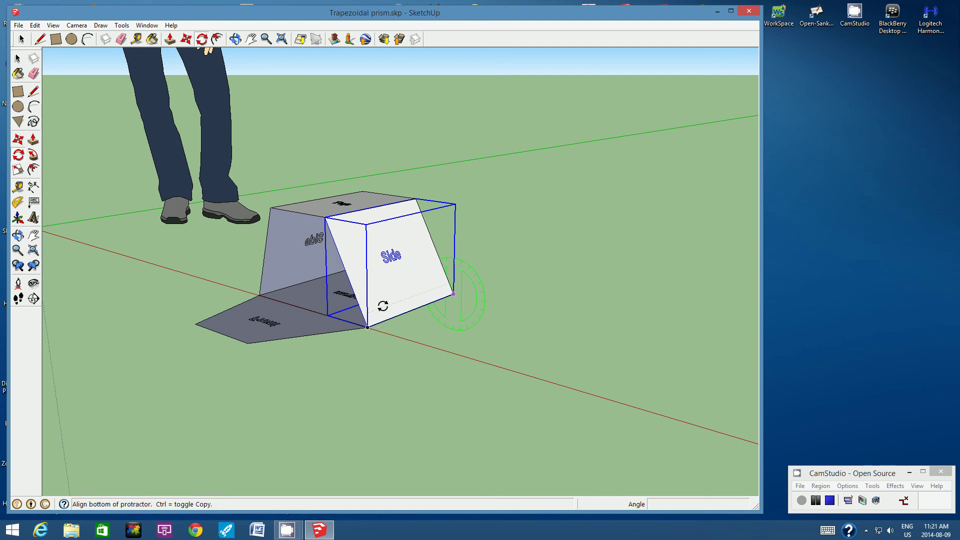
pyautogui.scroll(-5, 380, 297)
pyautogui.scroll(10, 384, 289)
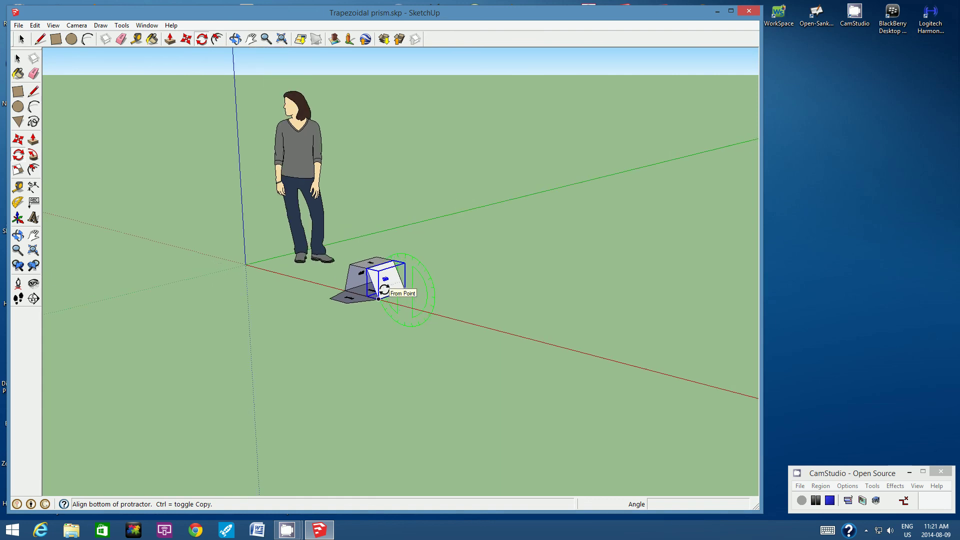
pyautogui.scroll(1, 384, 290)
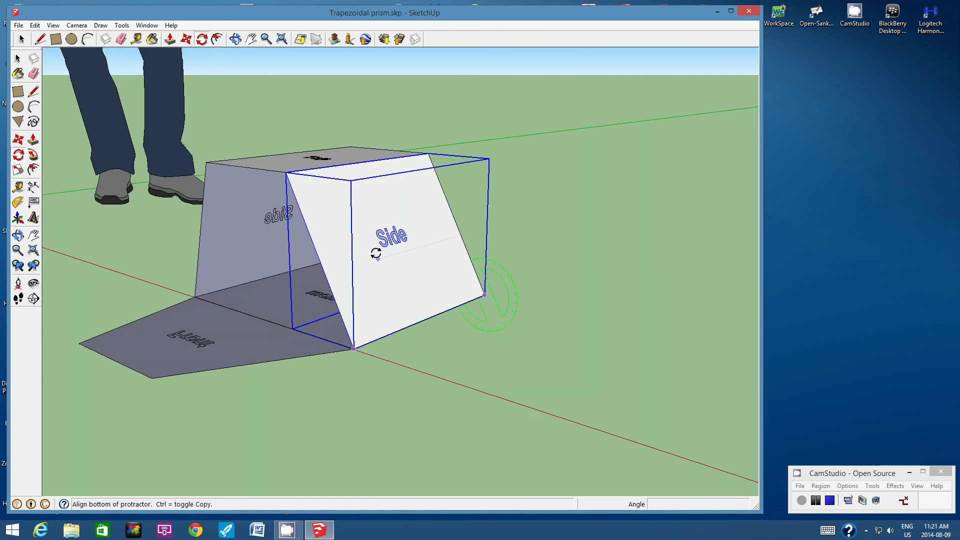
pyautogui.click(372, 225)
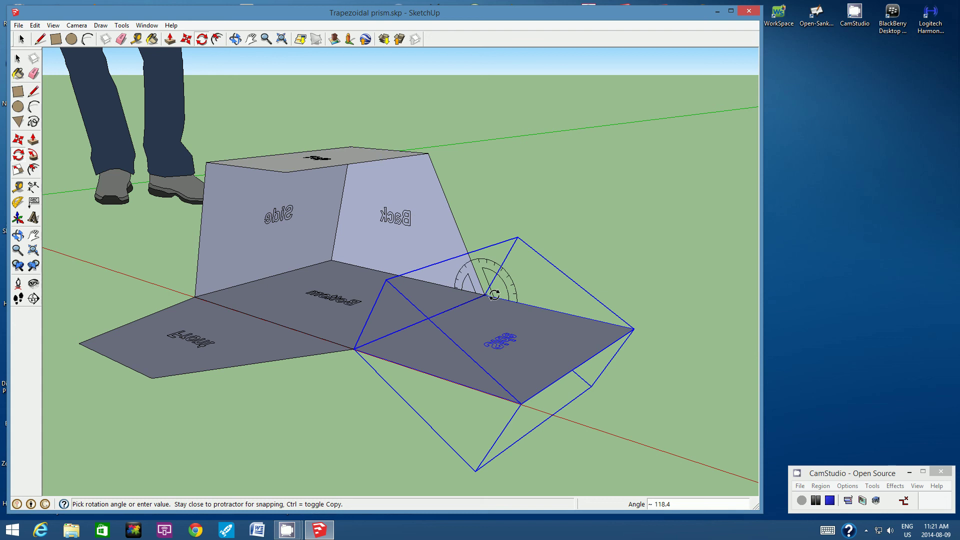
pyautogui.click(237, 40)
pyautogui.moveTo(512, 225); pyautogui.dragTo(340, 280)
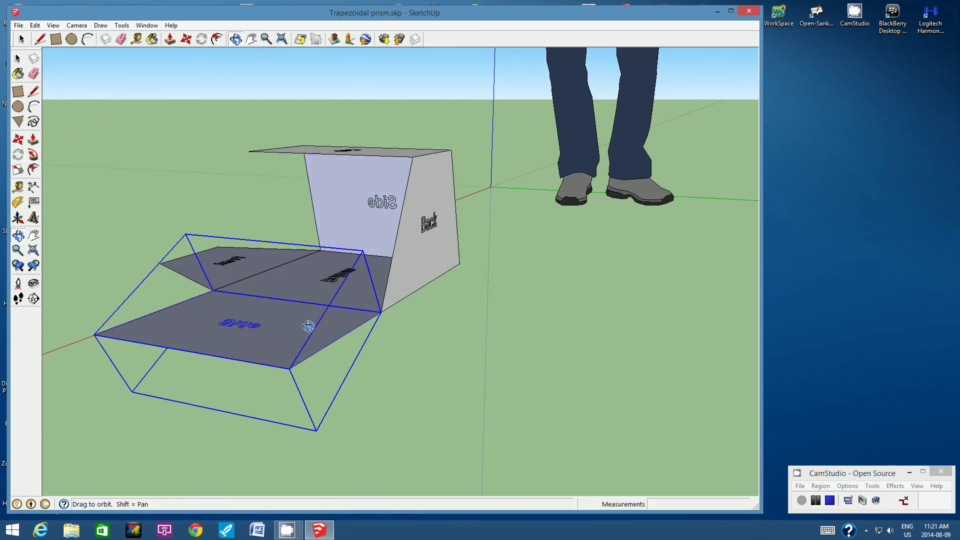
# - Rotate the Back face group outward 90° about its bottom edge to lay it flat on the ground
pyautogui.moveTo(308, 326); pyautogui.dragTo(299, 253)
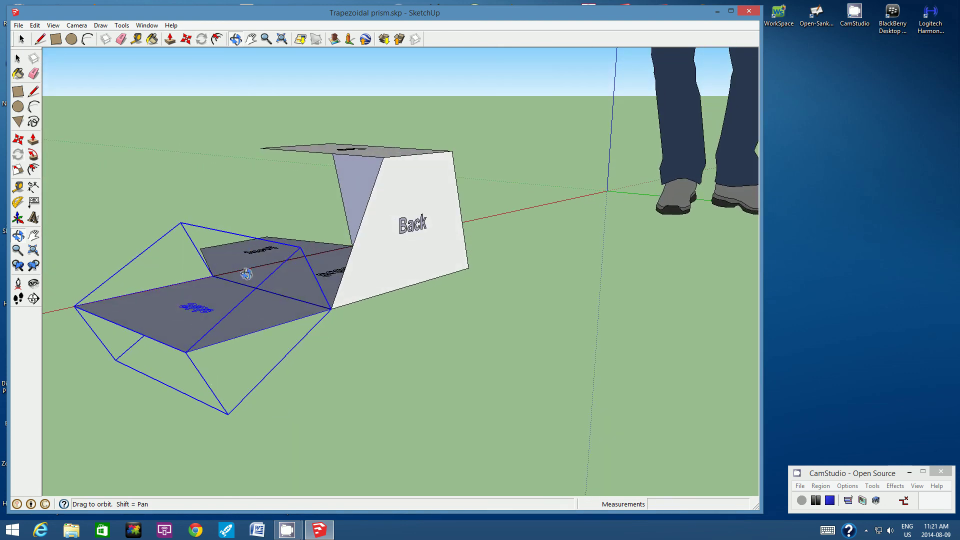
pyautogui.moveTo(304, 294); pyautogui.dragTo(304, 315)
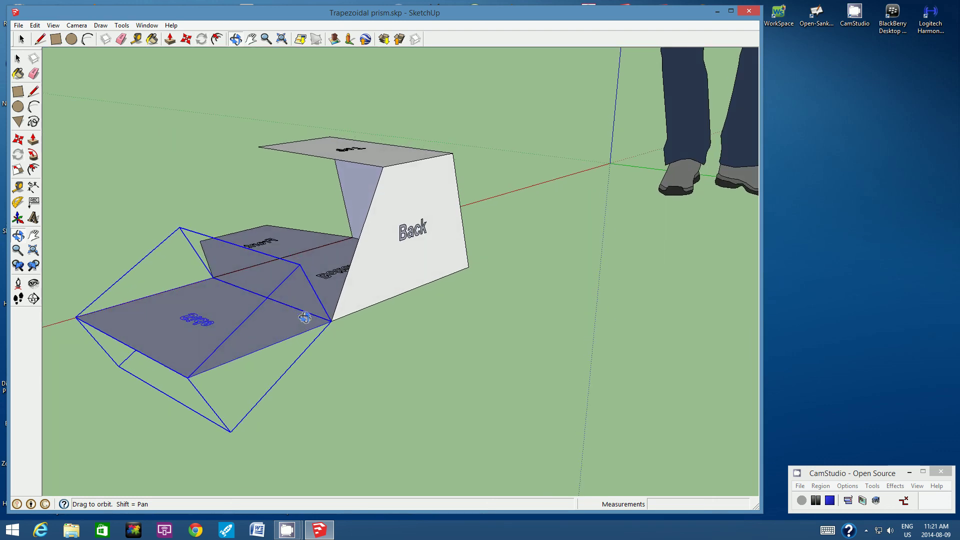
pyautogui.click(20, 39)
pyautogui.click(21, 39)
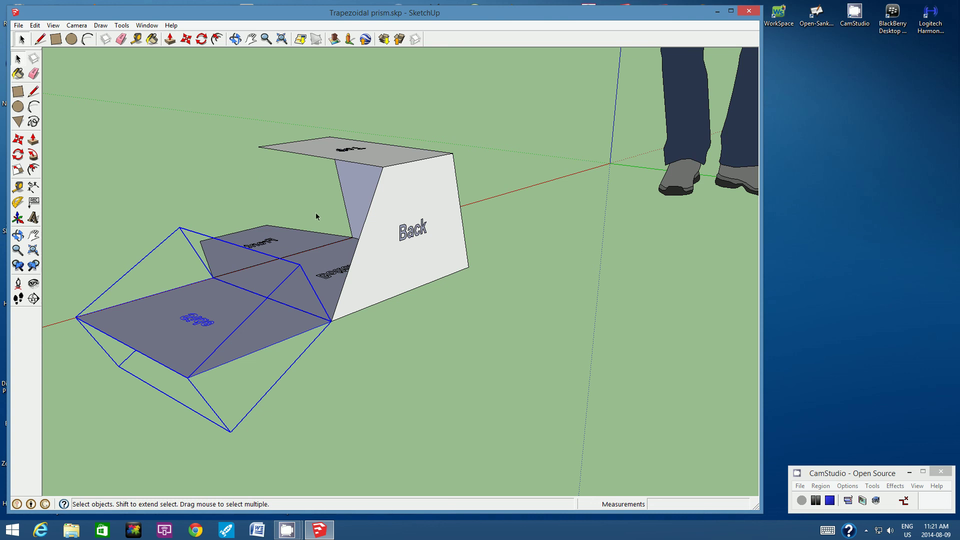
pyautogui.click(404, 208)
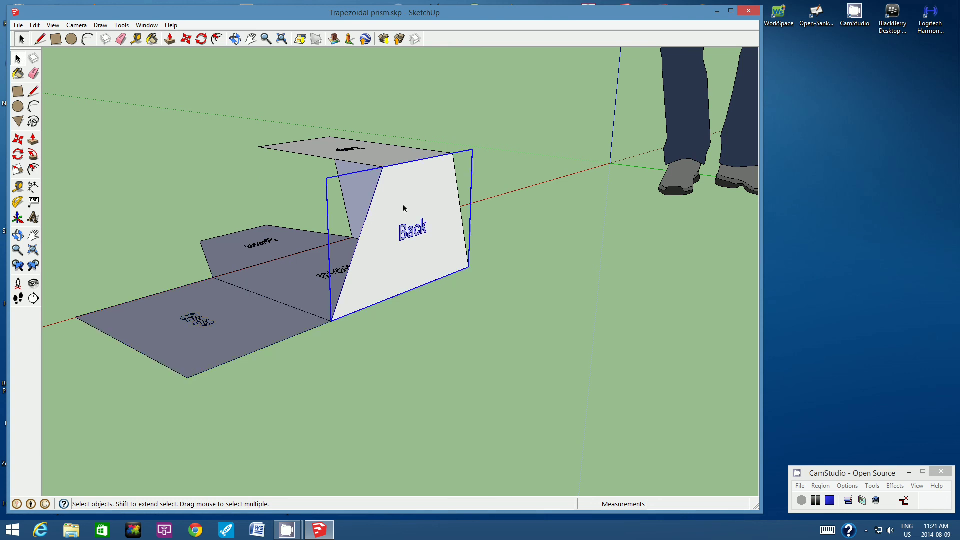
pyautogui.click(201, 39)
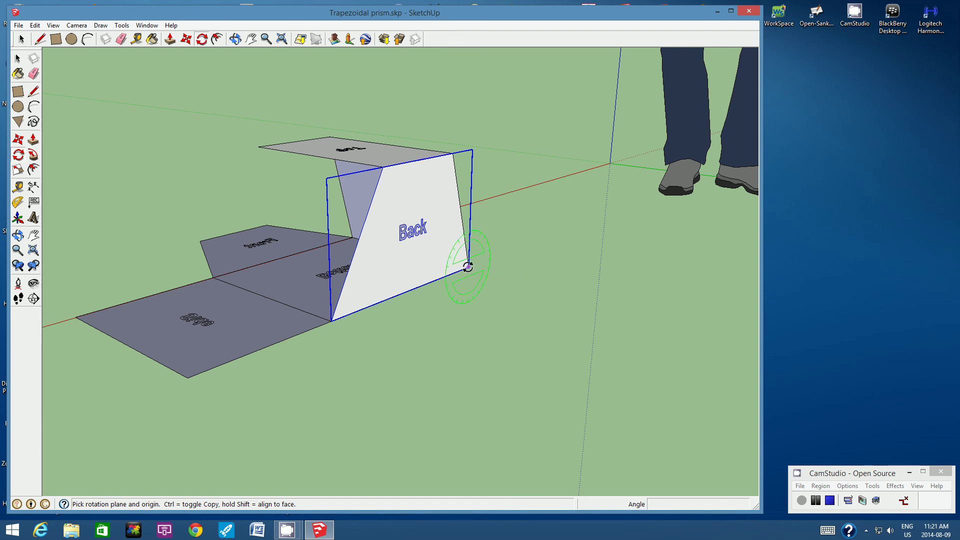
pyautogui.moveTo(468, 267); pyautogui.dragTo(330, 320)
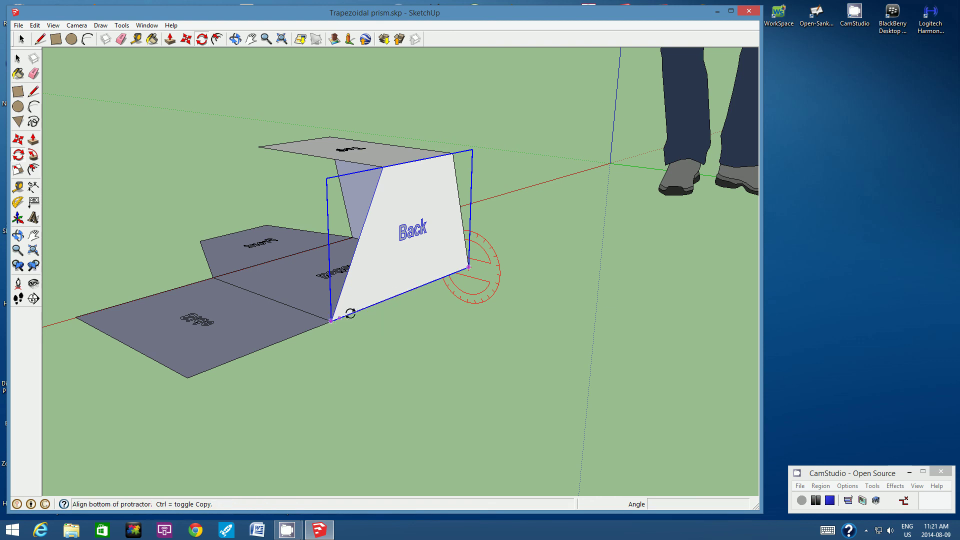
pyautogui.click(388, 213)
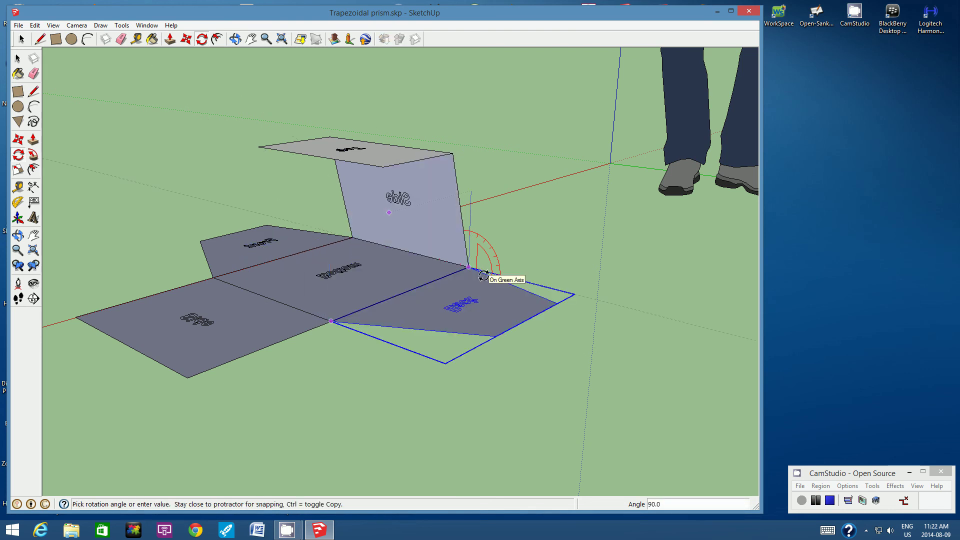
pyautogui.click(483, 276)
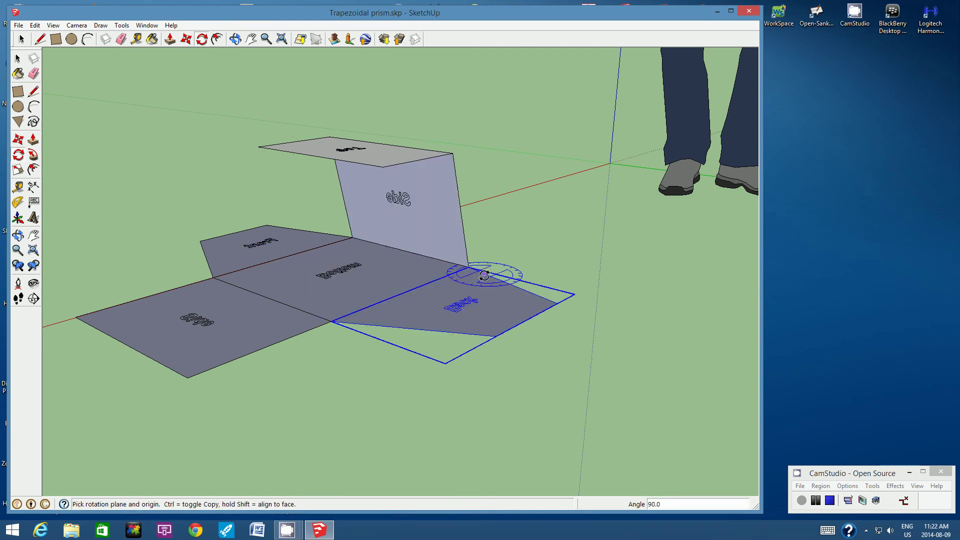
# - Rotate the remaining upright Side group together with the Top group outward about 104.6° around the Side's bottom edge, laying the Side flat
pyautogui.click(236, 39)
pyautogui.moveTo(259, 204); pyautogui.dragTo(352, 251)
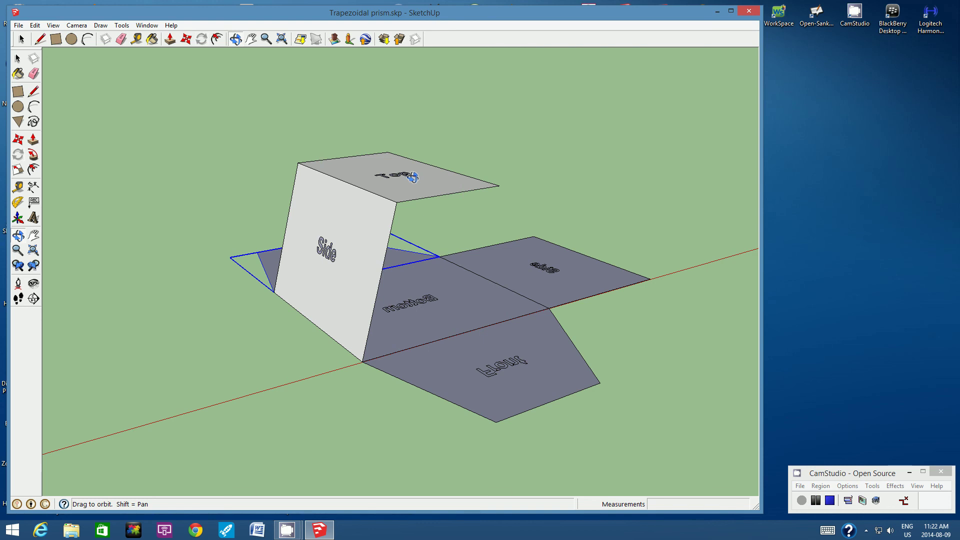
pyautogui.click(22, 40)
pyautogui.click(323, 219)
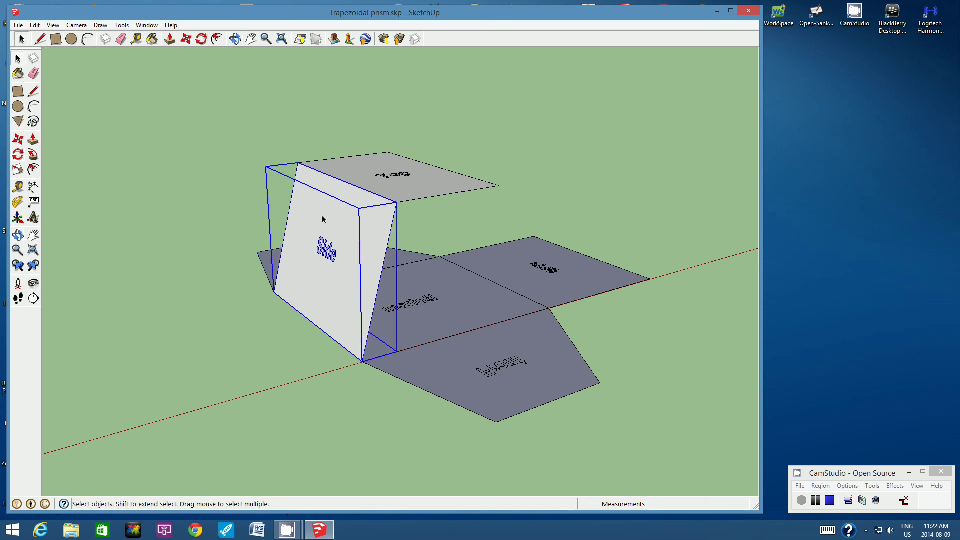
pyautogui.keyDown('ctrl'); pyautogui.click(360, 175); pyautogui.keyUp('ctrl')
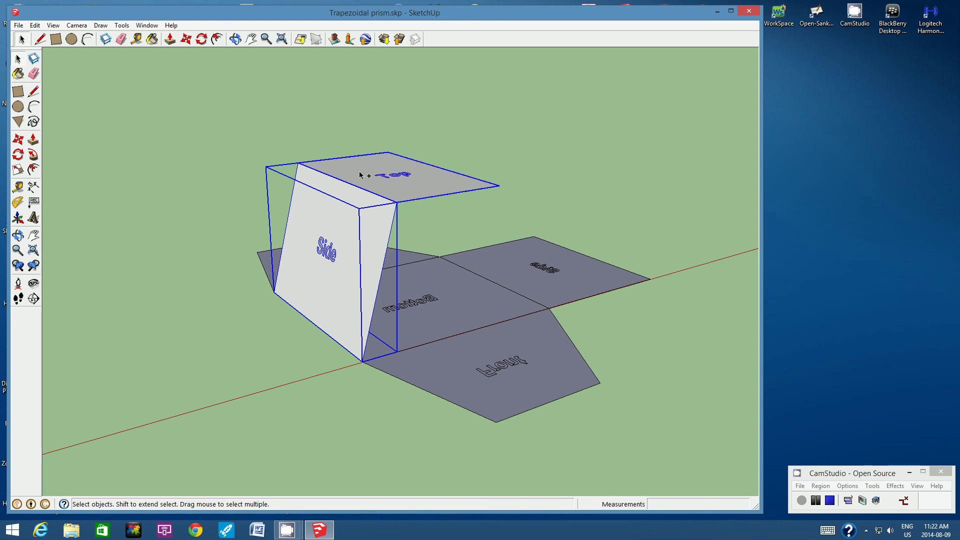
pyautogui.click(235, 39)
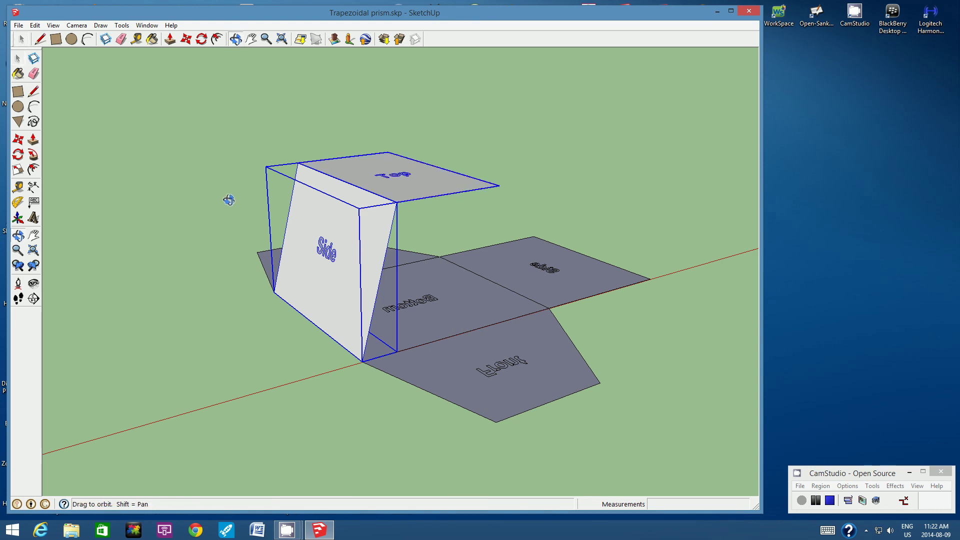
pyautogui.moveTo(227, 200); pyautogui.dragTo(304, 220)
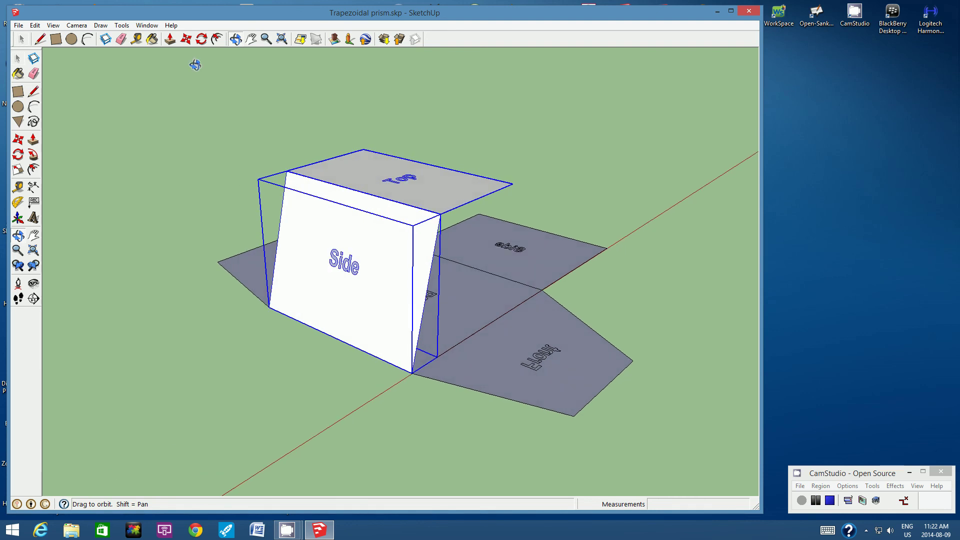
pyautogui.click(200, 43)
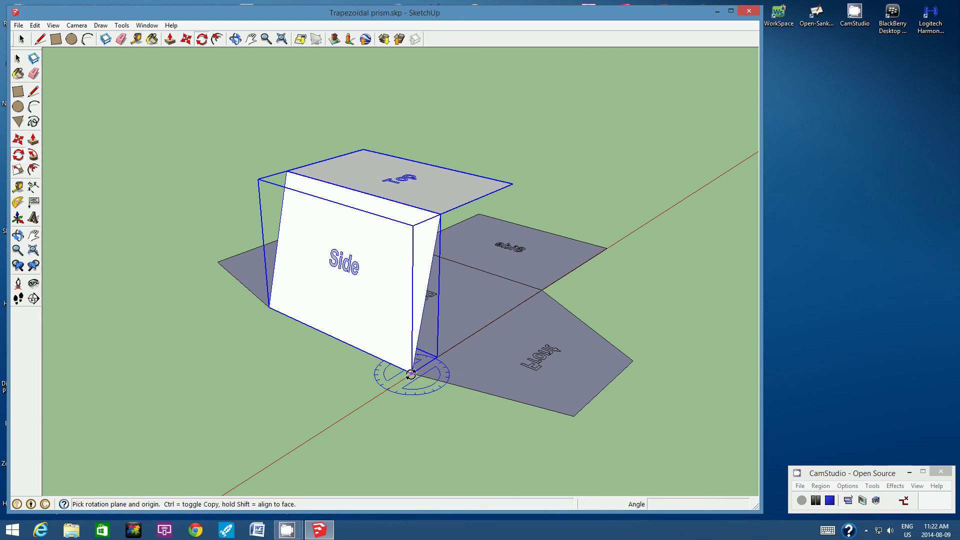
pyautogui.moveTo(411, 374); pyautogui.dragTo(273, 309)
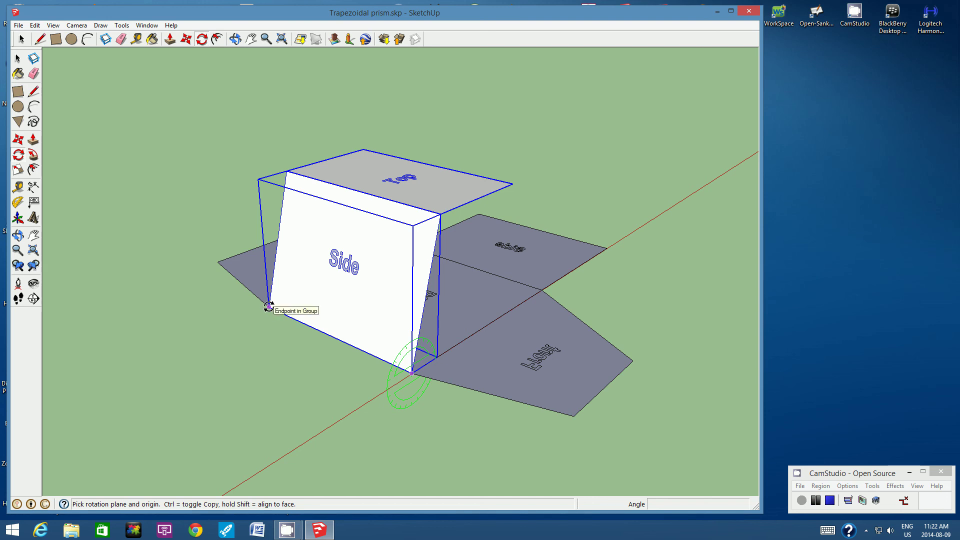
pyautogui.moveTo(269, 307); pyautogui.dragTo(269, 307)
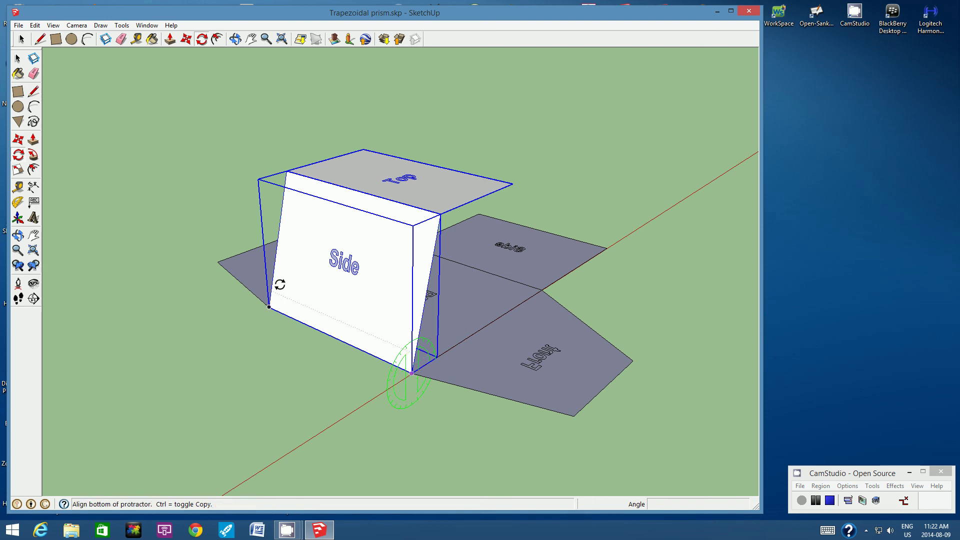
pyautogui.click(309, 231)
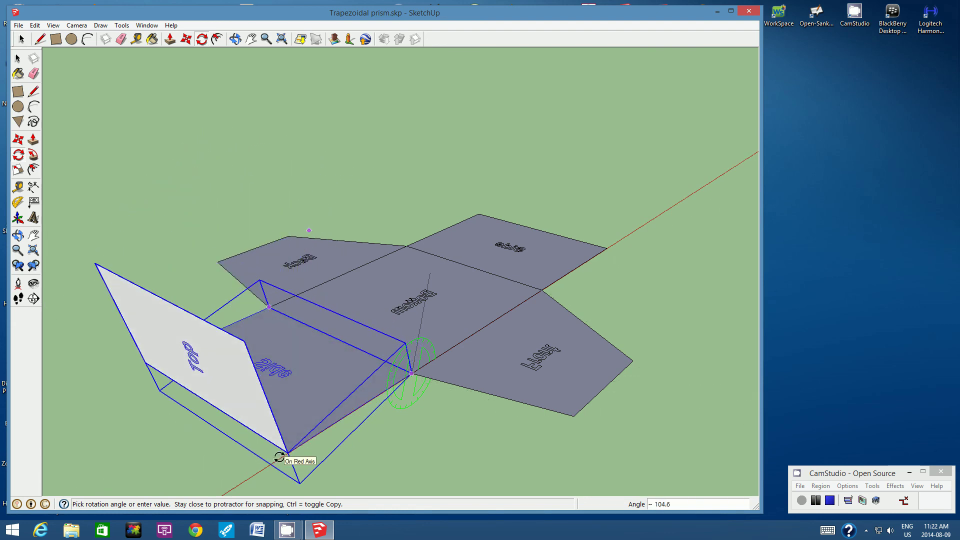
pyautogui.click(278, 456)
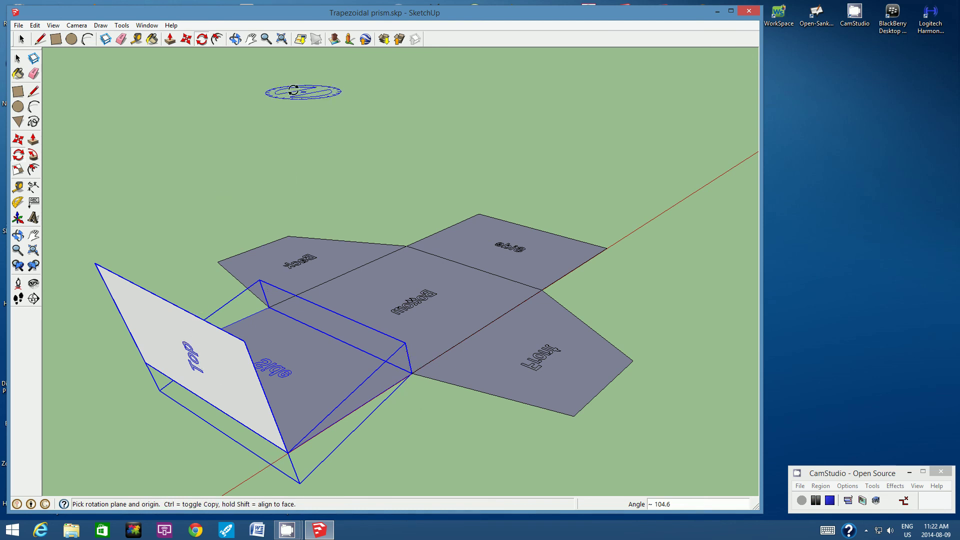
# - Rotate only the Top face group outward about 75.4° around the edge it shares with the Side, laying it flat
pyautogui.press('h')
pyautogui.moveTo(327, 378); pyautogui.dragTo(409, 266)
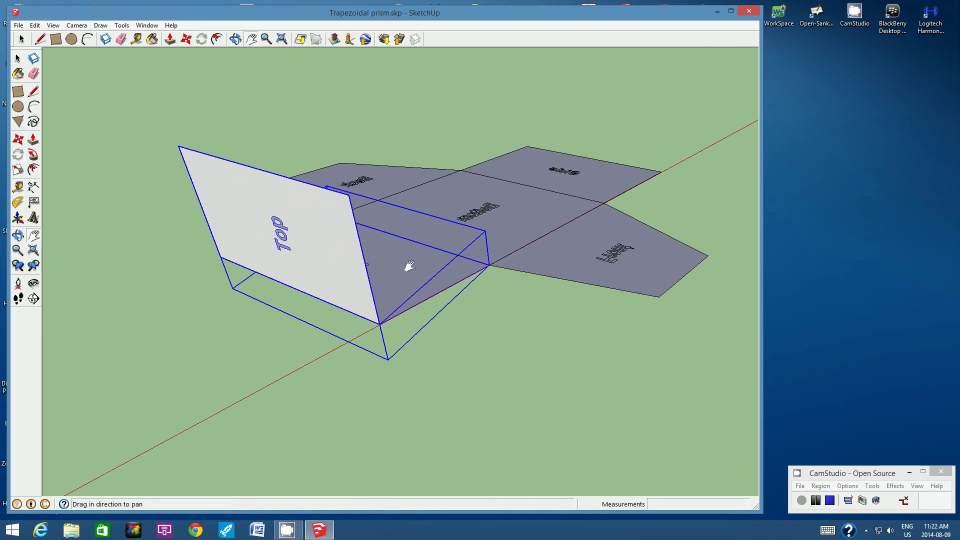
pyautogui.click(21, 39)
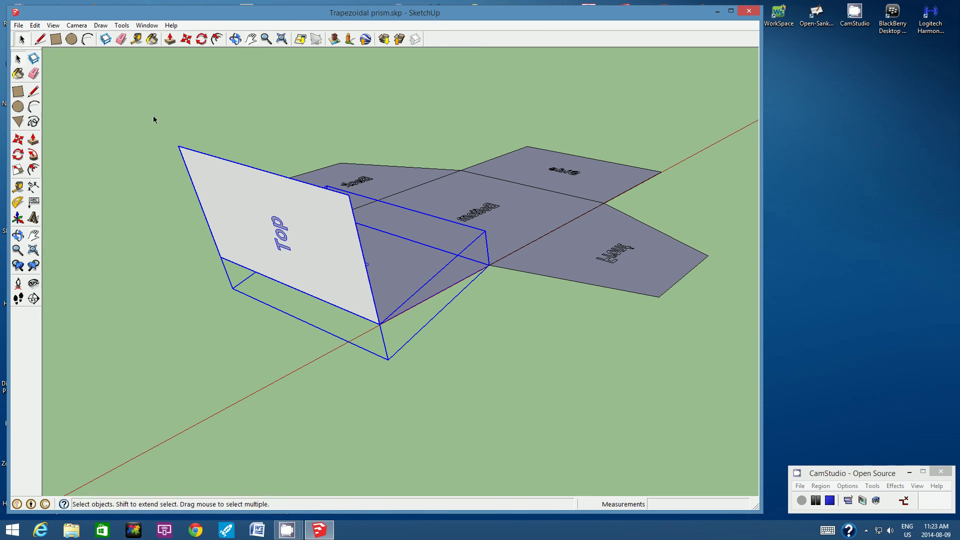
pyautogui.hotkey('ctrl', 't')
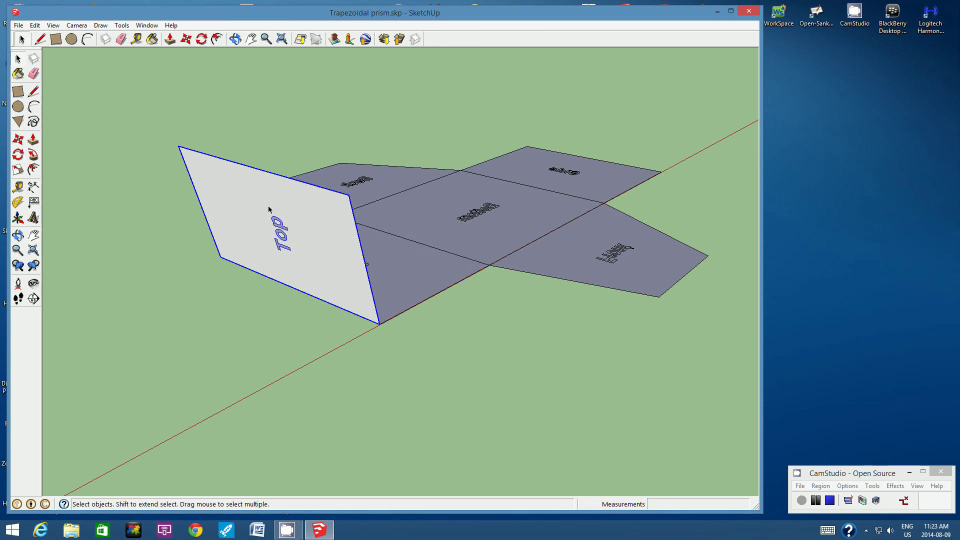
pyautogui.click(201, 39)
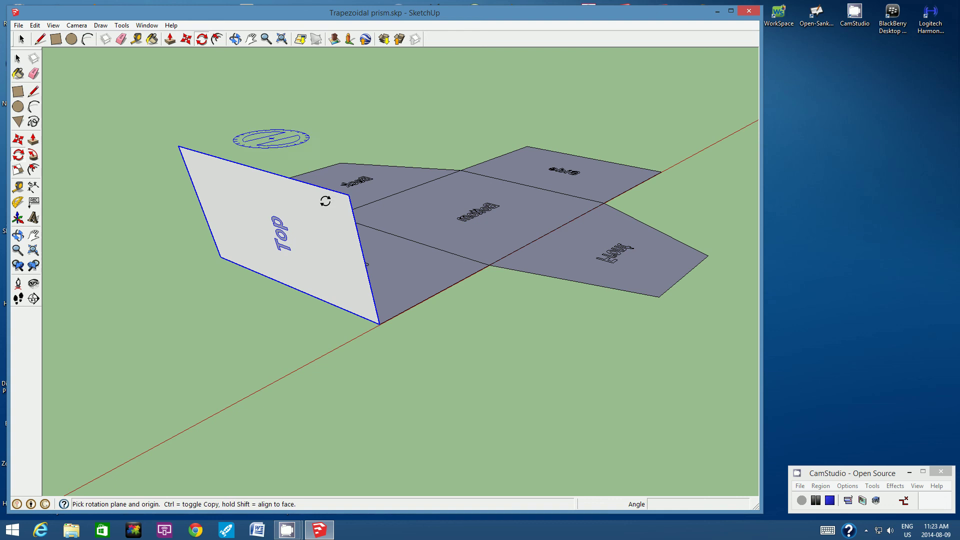
pyautogui.click(379, 323)
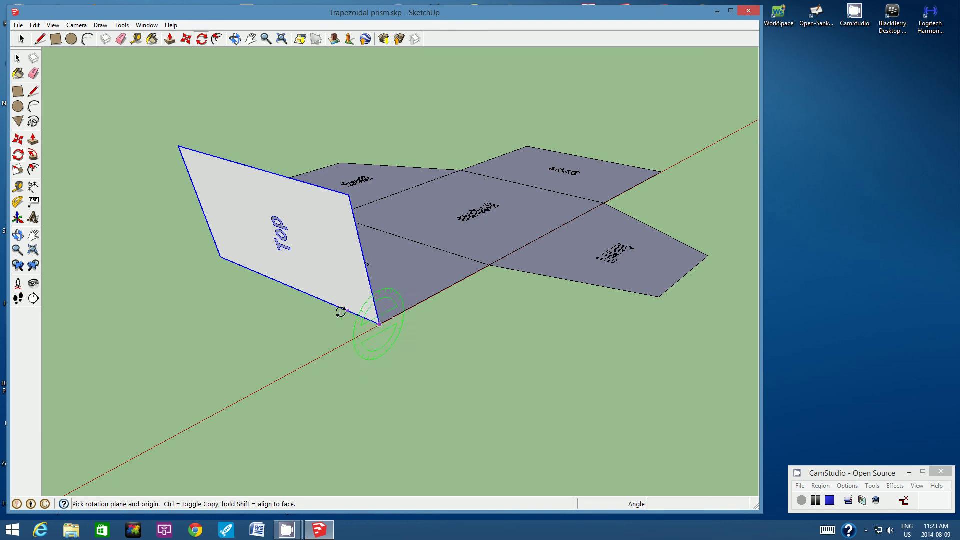
pyautogui.click(222, 257)
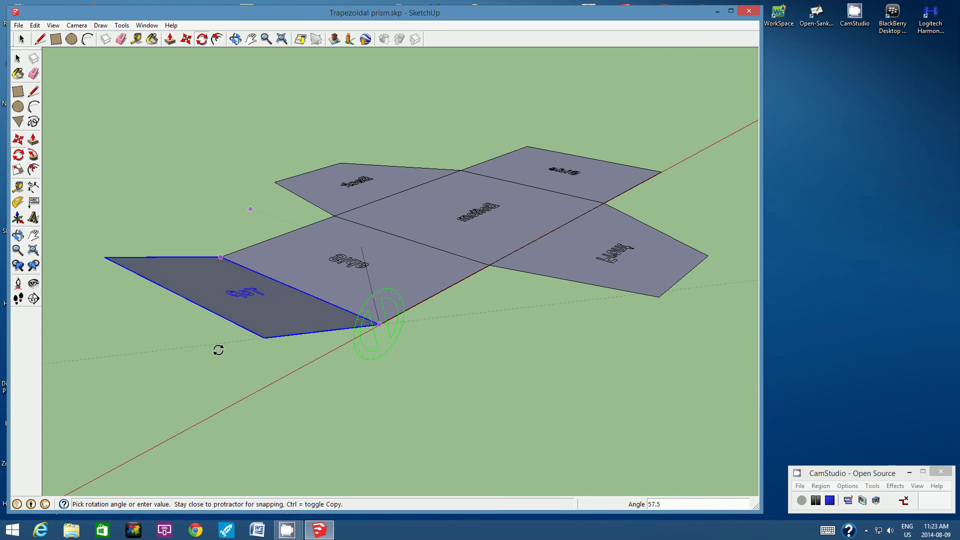
pyautogui.press('Escape')
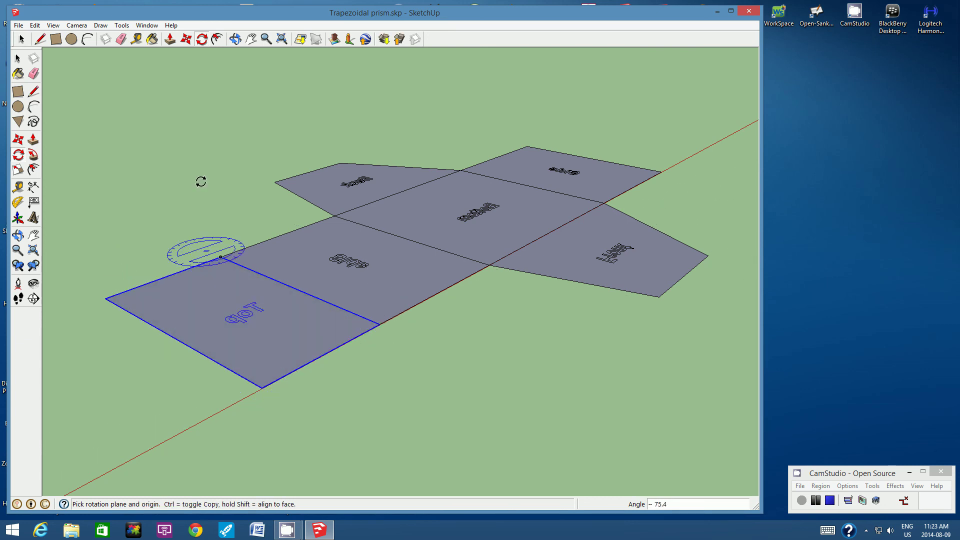
# - Save the fully unfolded trapezoidal prism net under its existing file name
pyautogui.click(235, 39)
pyautogui.moveTo(555, 218); pyautogui.dragTo(620, 291)
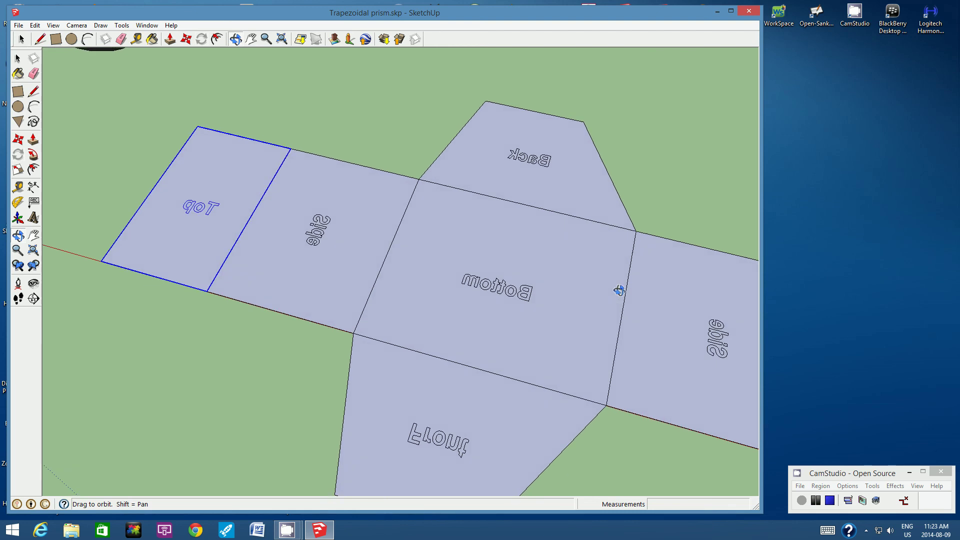
pyautogui.click(266, 39)
pyautogui.scroll(-2, 373, 177)
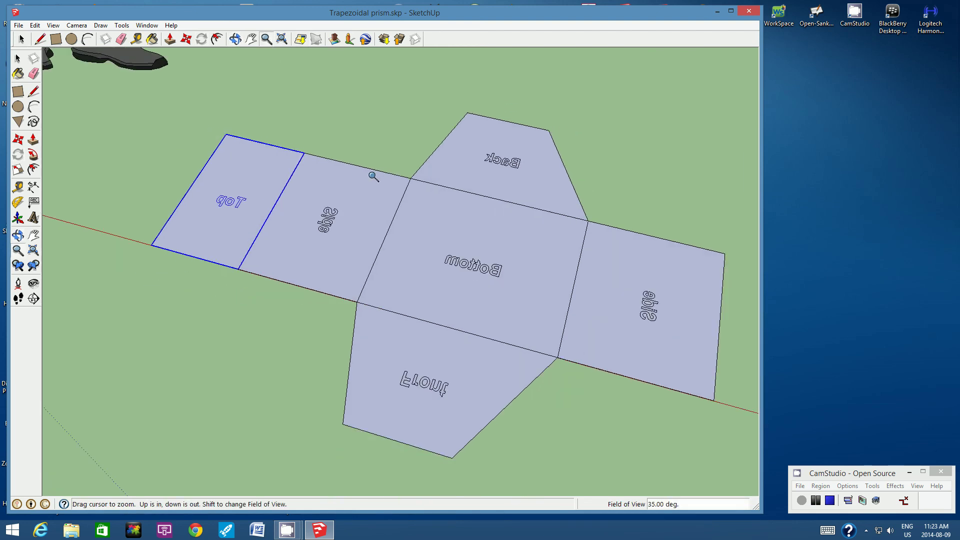
pyautogui.scroll(-1, 373, 177)
pyautogui.click(235, 39)
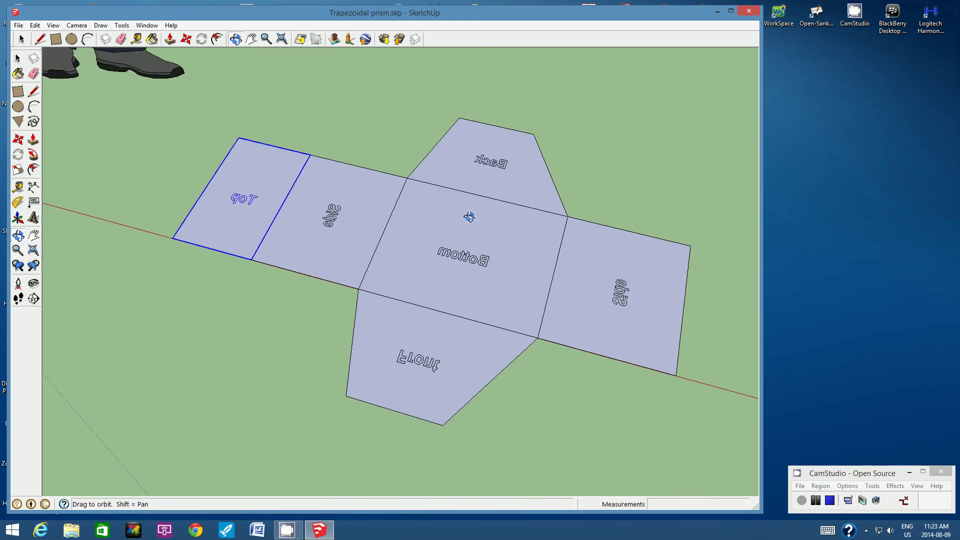
pyautogui.moveTo(468, 215); pyautogui.dragTo(462, 286)
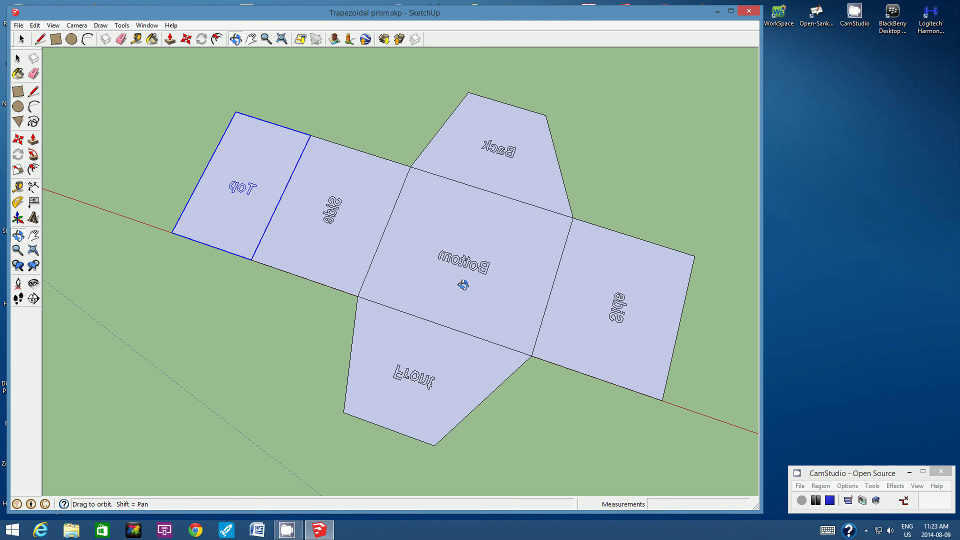
pyautogui.click(18, 25)
pyautogui.click(34, 63)
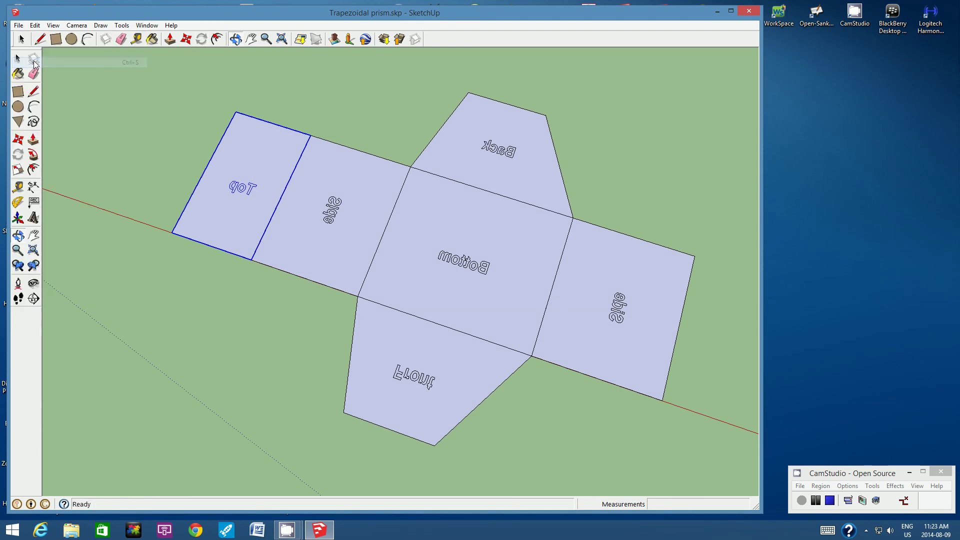